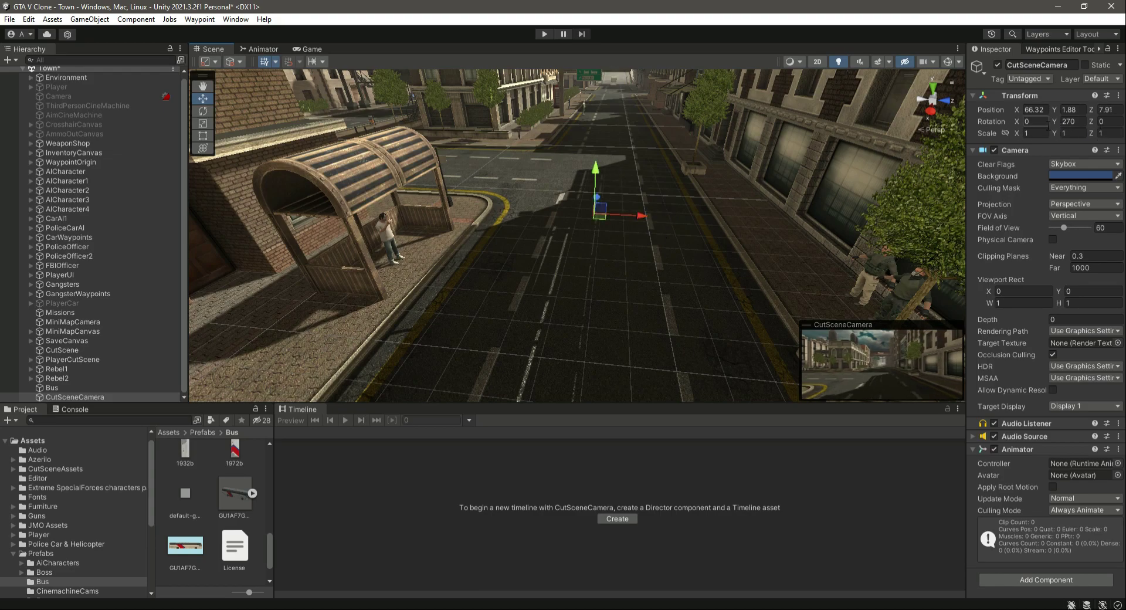
# Move the CutSceneCamera along the street toward the bus.
pyautogui.moveTo(600, 202); pyautogui.dragTo(716, 246)
pyautogui.press('f')
pyautogui.moveTo(530, 285)
pyautogui.mouseDown(button='right')
pyautogui.moveTo(568, 273)
pyautogui.moveTo(535, 271)
pyautogui.mouseUp(button='right')
pyautogui.scroll(-3, 379, 270)
pyautogui.moveTo(347, 262); pyautogui.dragTo(1019, 237)
pyautogui.press('f')
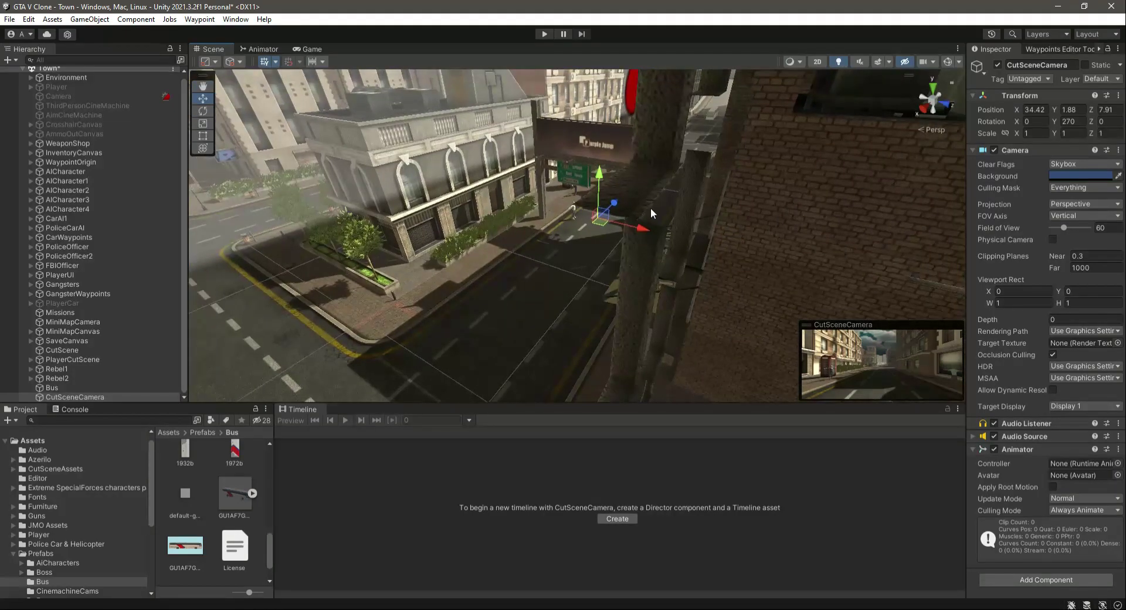
# Position the CutSceneCamera on the road beside the bus, at about X -35.94, Z 11.18.
pyautogui.moveTo(612, 208); pyautogui.dragTo(748, 148)
pyautogui.doubleClick(96, 396)
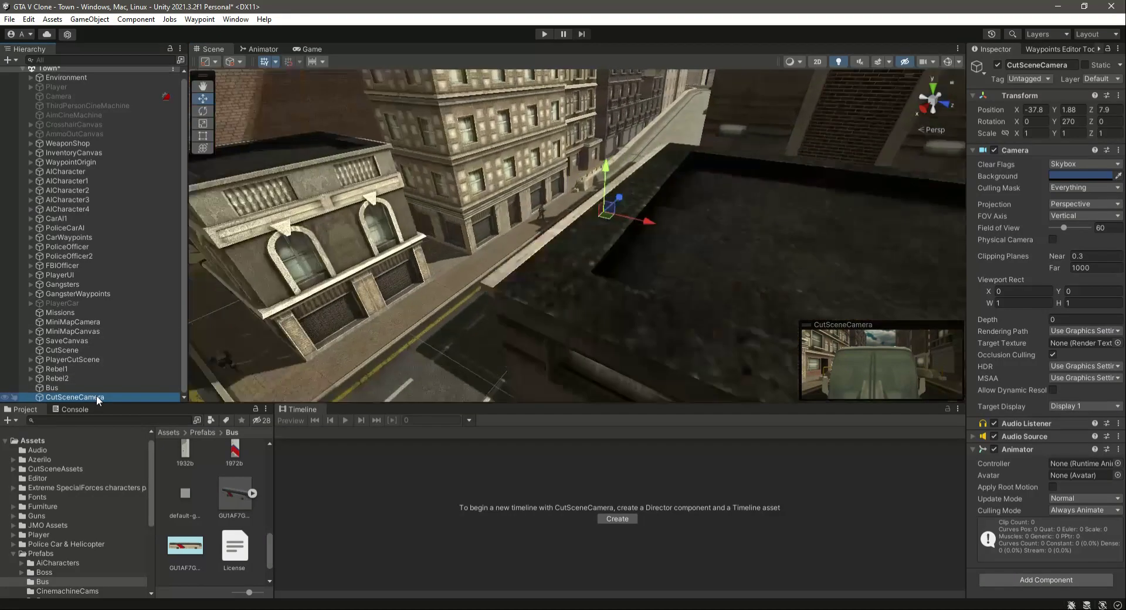
pyautogui.moveTo(588, 320); pyautogui.dragTo(523, 318, button='right')
pyautogui.scroll(-2, 523, 318)
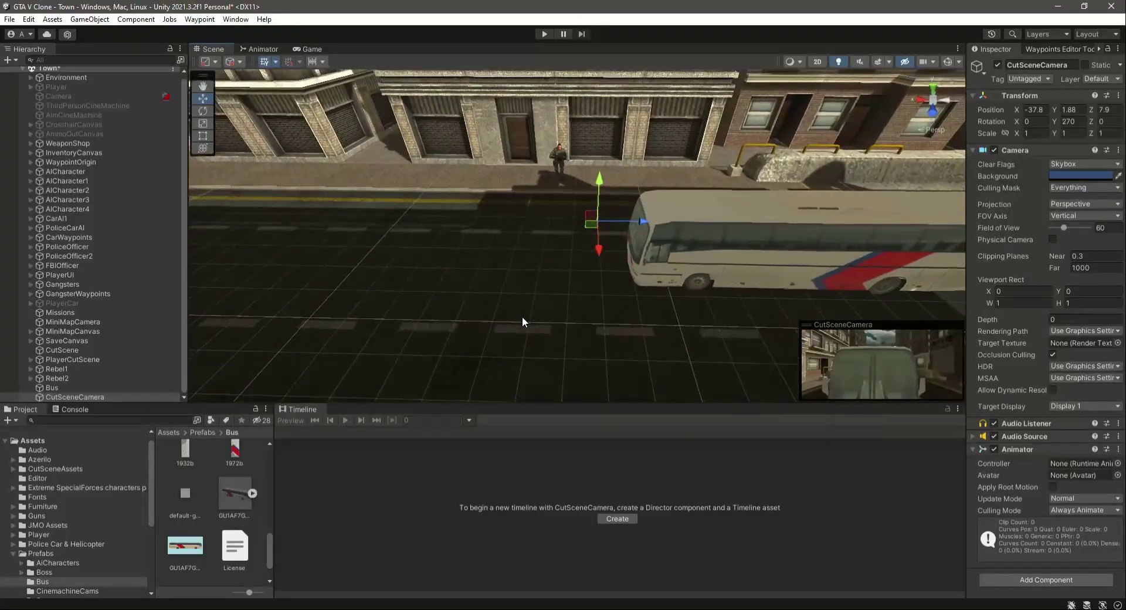
pyautogui.moveTo(599, 252); pyautogui.dragTo(630, 306)
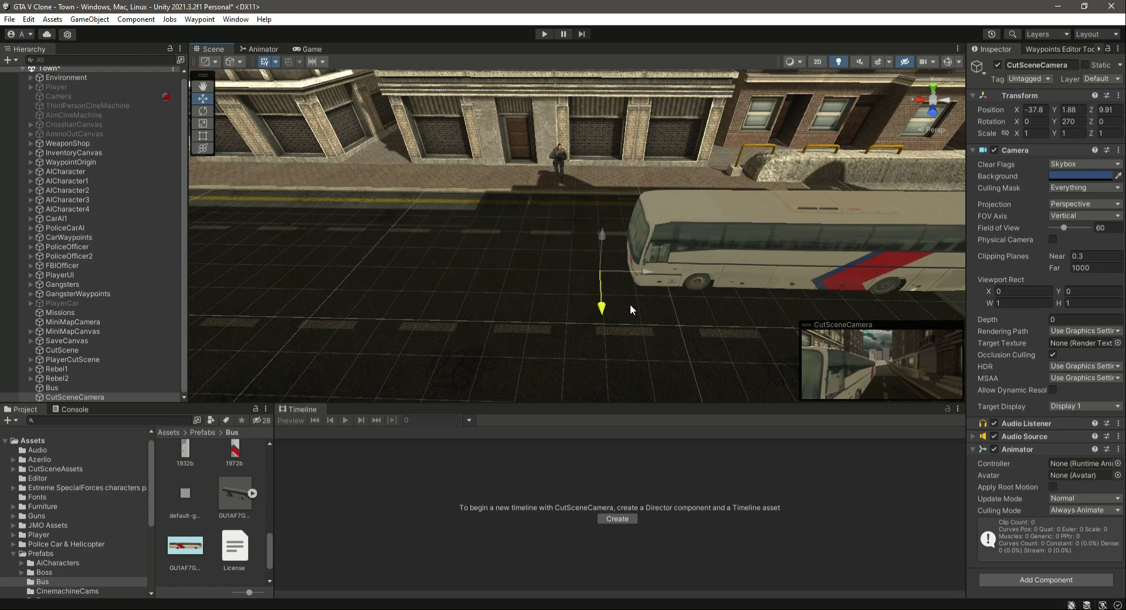
pyautogui.moveTo(704, 255); pyautogui.dragTo(675, 285, button='right')
pyautogui.moveTo(688, 224); pyautogui.dragTo(535, 286)
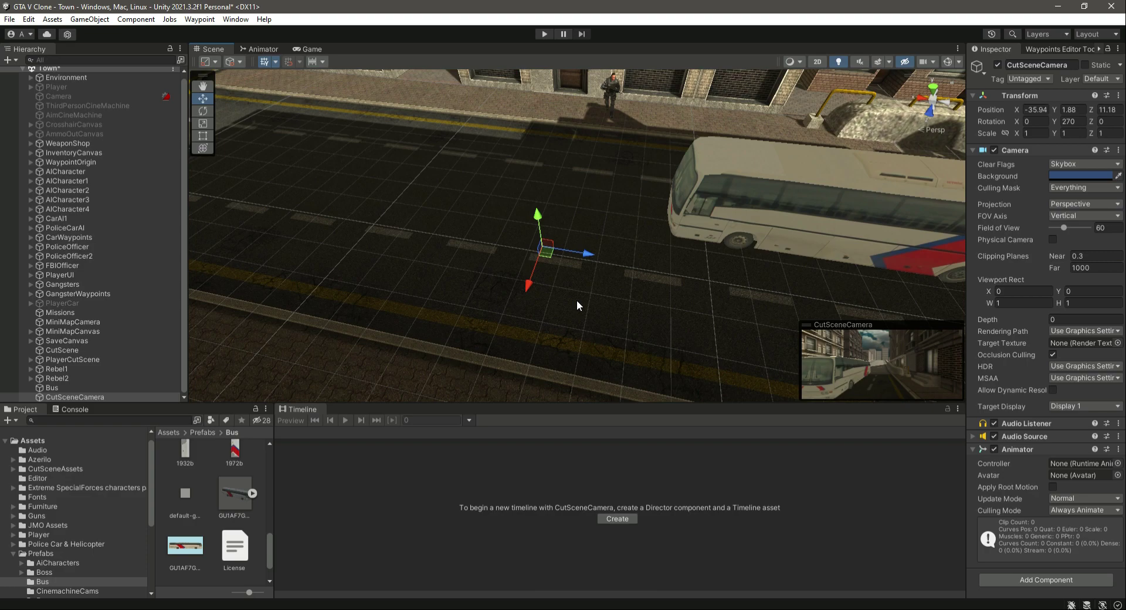
# Remove the CutSceneCamera's Animator component and add a new Animator component in its place.
pyautogui.click(54, 397)
pyautogui.moveTo(687, 303)
pyautogui.mouseDown(button='right')
pyautogui.moveTo(628, 301)
pyautogui.moveTo(687, 289)
pyautogui.moveTo(703, 306)
pyautogui.mouseUp(button='right')
pyautogui.click(79, 396)
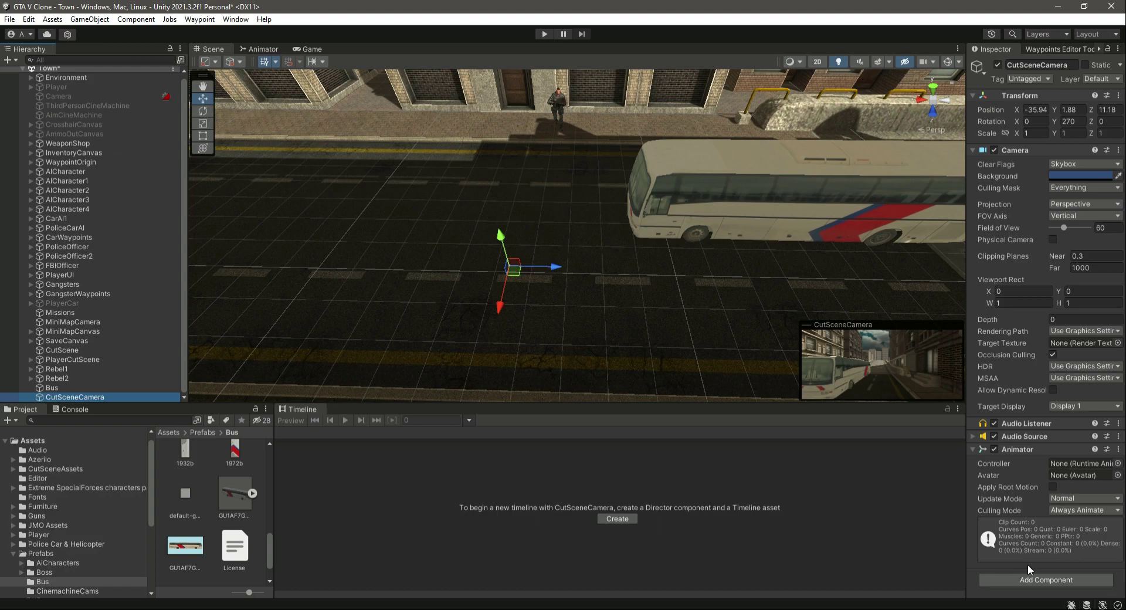
pyautogui.rightClick(1043, 451)
pyautogui.click(1043, 322)
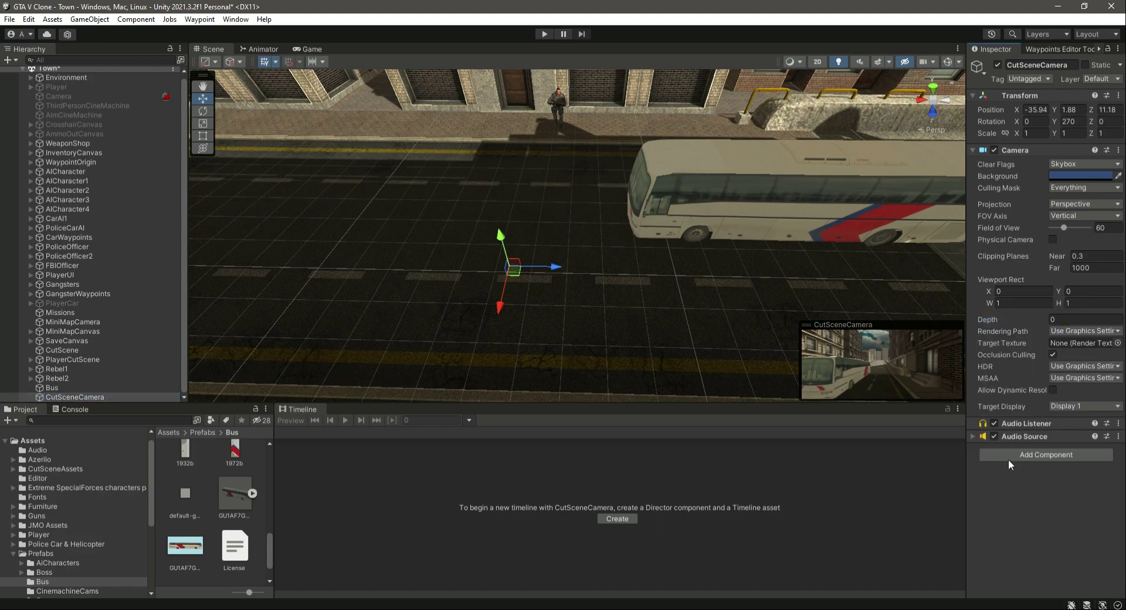
pyautogui.click(1050, 457)
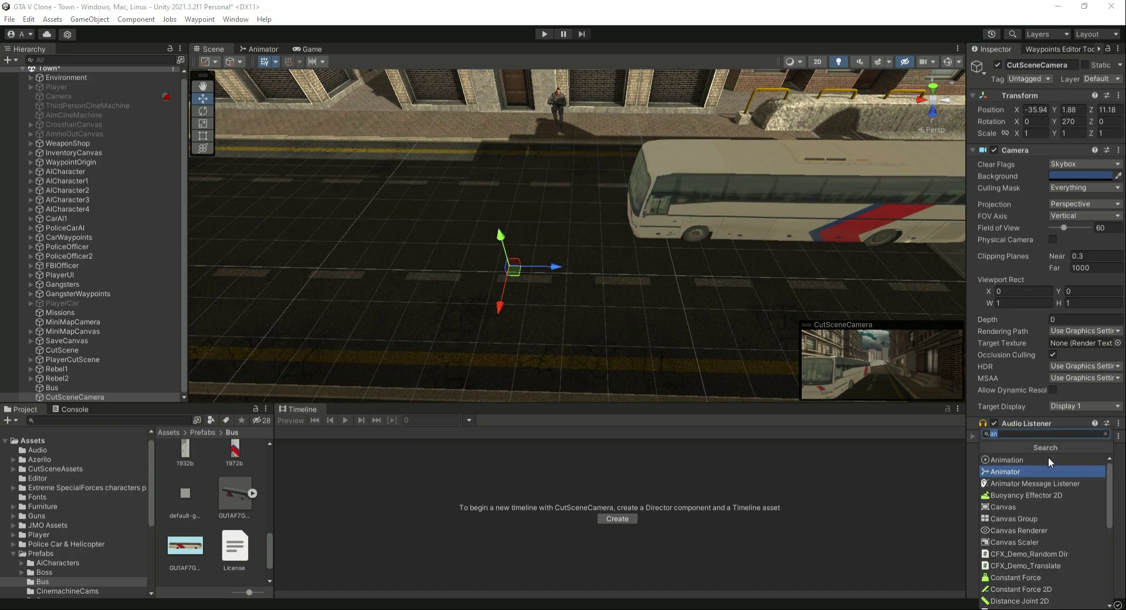
pyautogui.click(1013, 472)
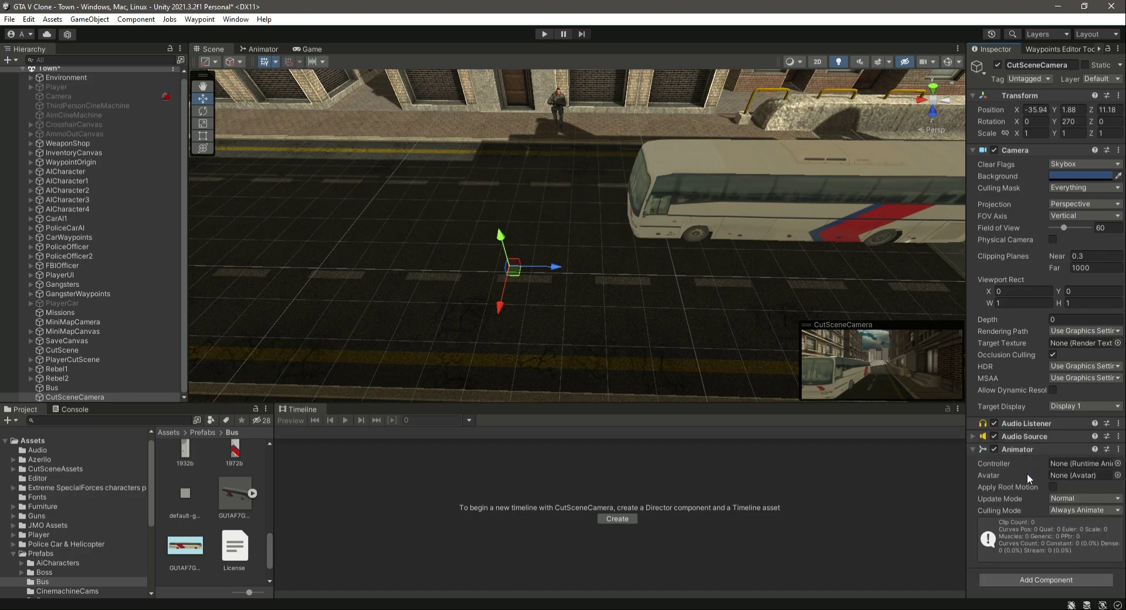
# Open the CutScene timeline, add an Animation Track and bind the CutSceneCamera to it.
pyautogui.click(61, 398)
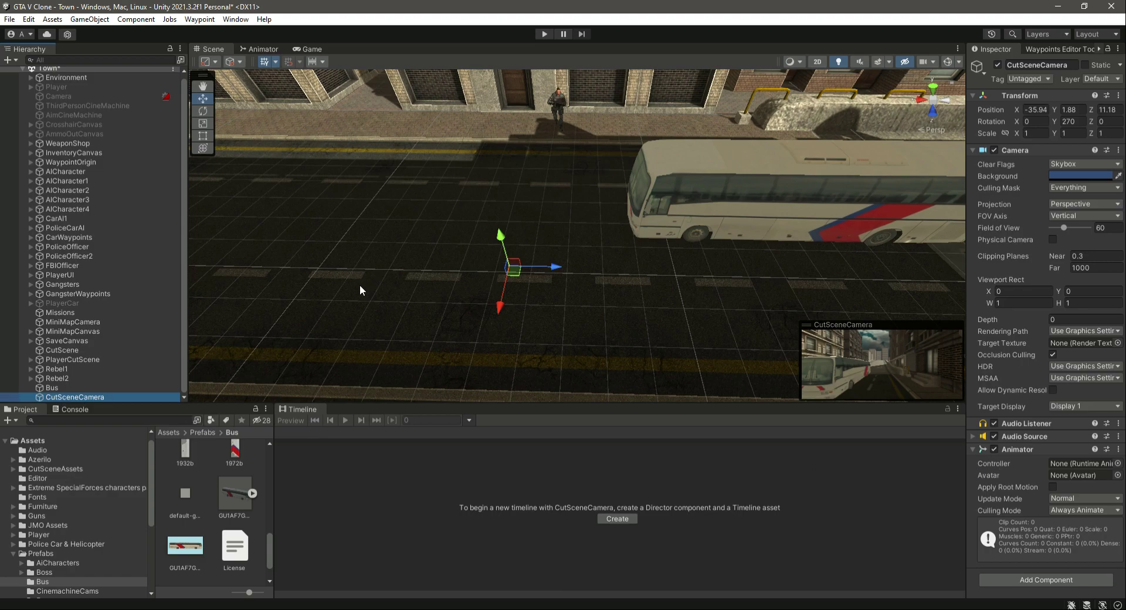
pyautogui.click(69, 351)
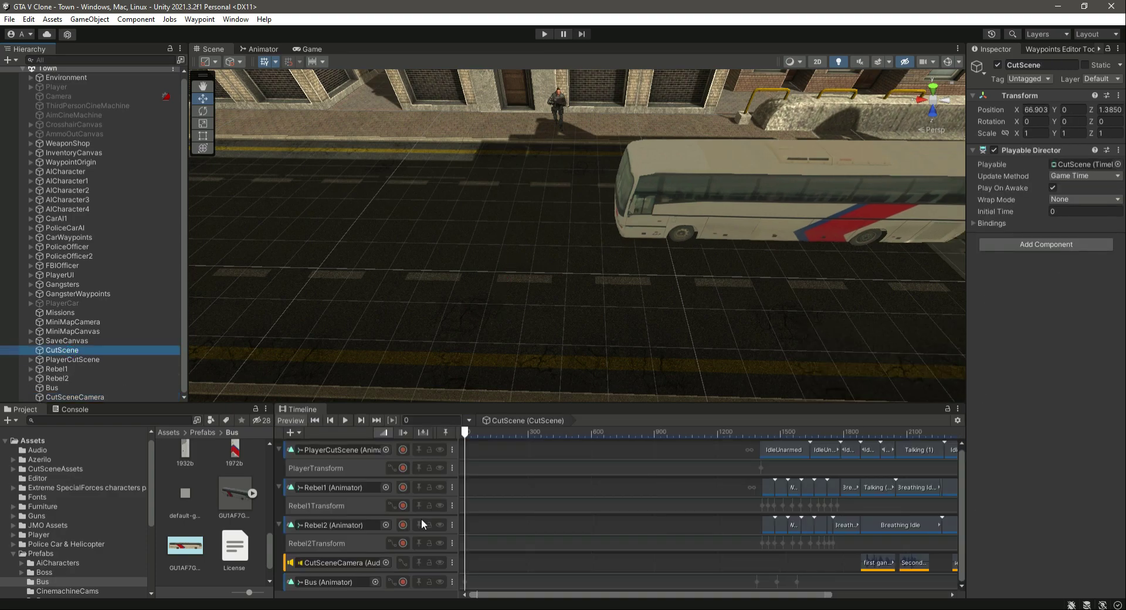
pyautogui.click(294, 433)
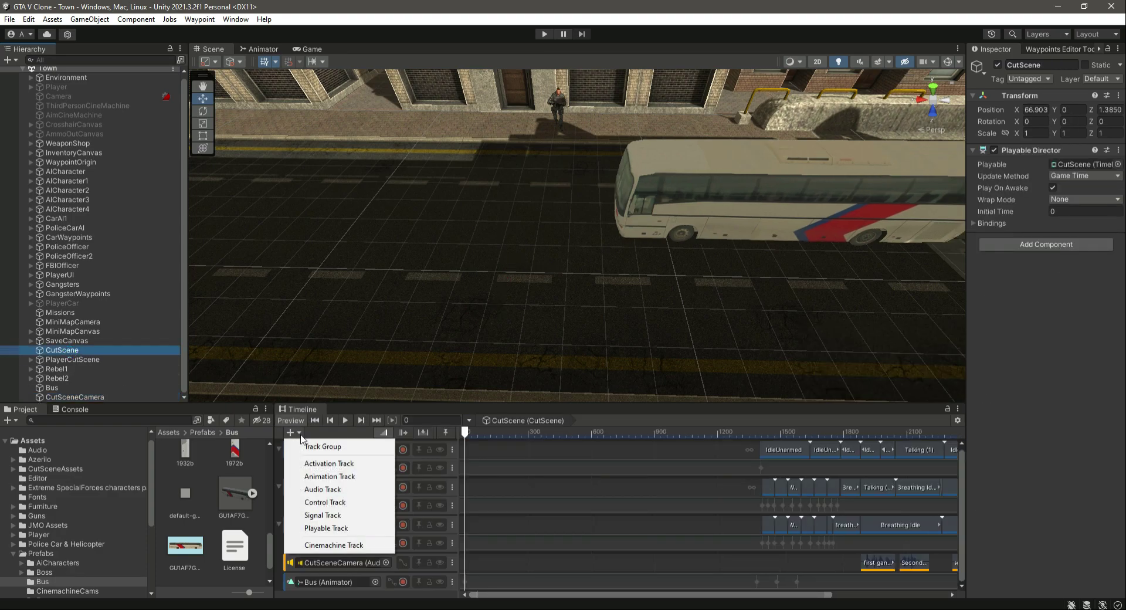
pyautogui.click(346, 476)
pyautogui.scroll(-1, 376, 523)
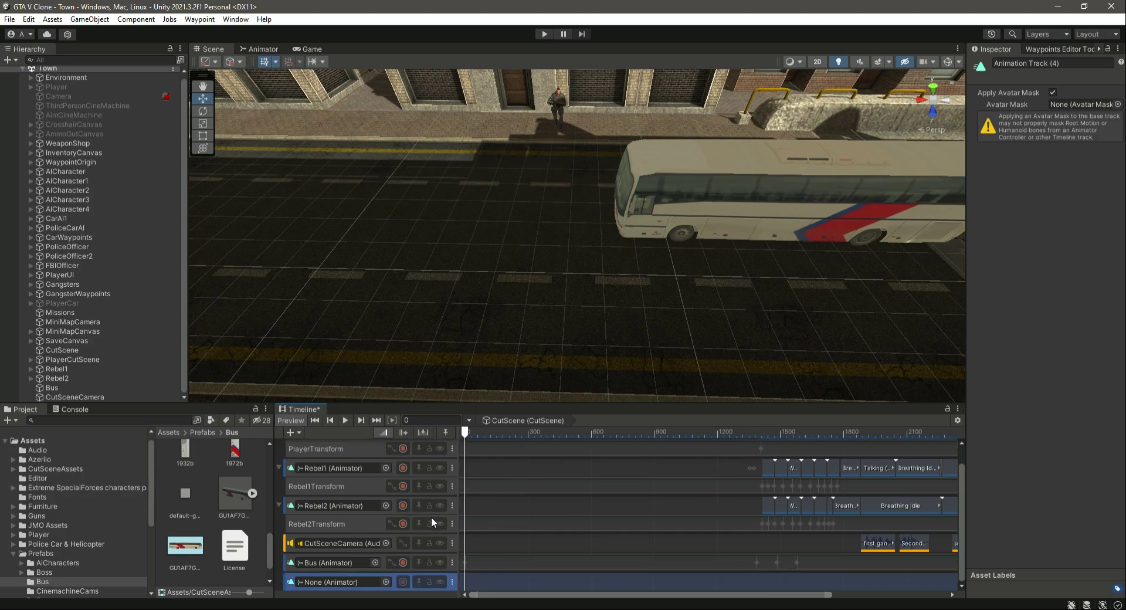
pyautogui.moveTo(75, 396); pyautogui.dragTo(356, 584)
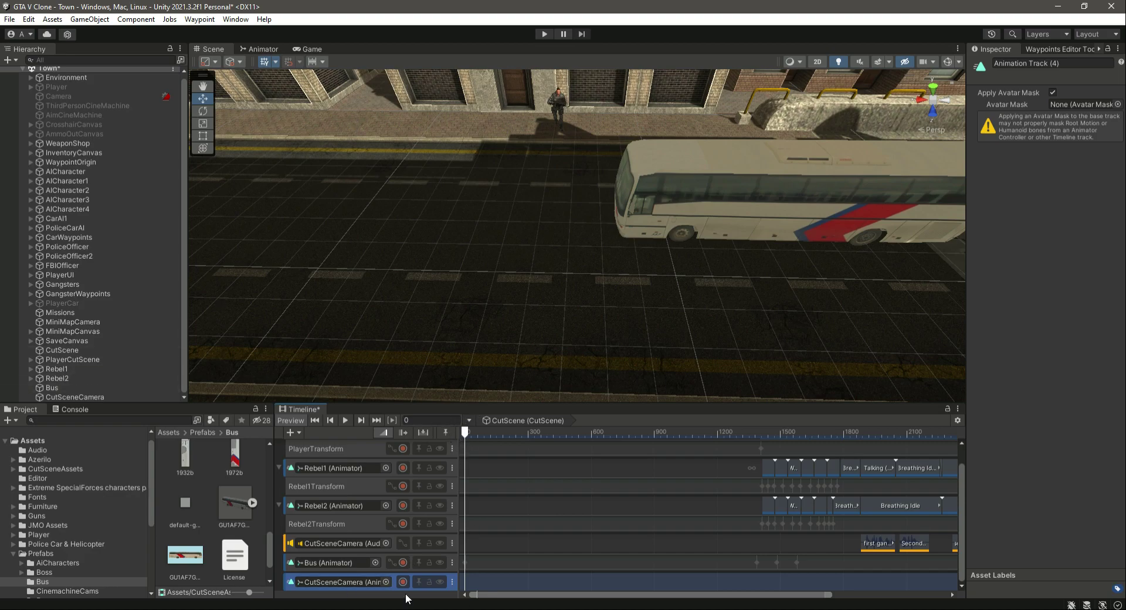
pyautogui.moveTo(421, 276); pyautogui.dragTo(531, 268, button='right')
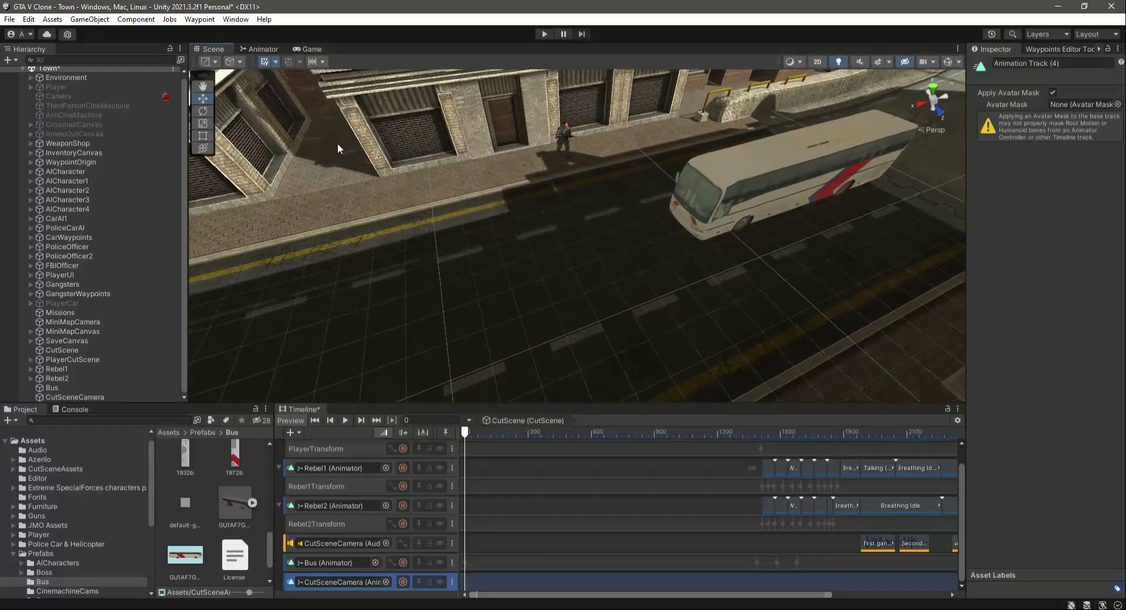
# Start recording on the CutSceneCamera track and key the camera's Y position at 1.88.
pyautogui.click(403, 582)
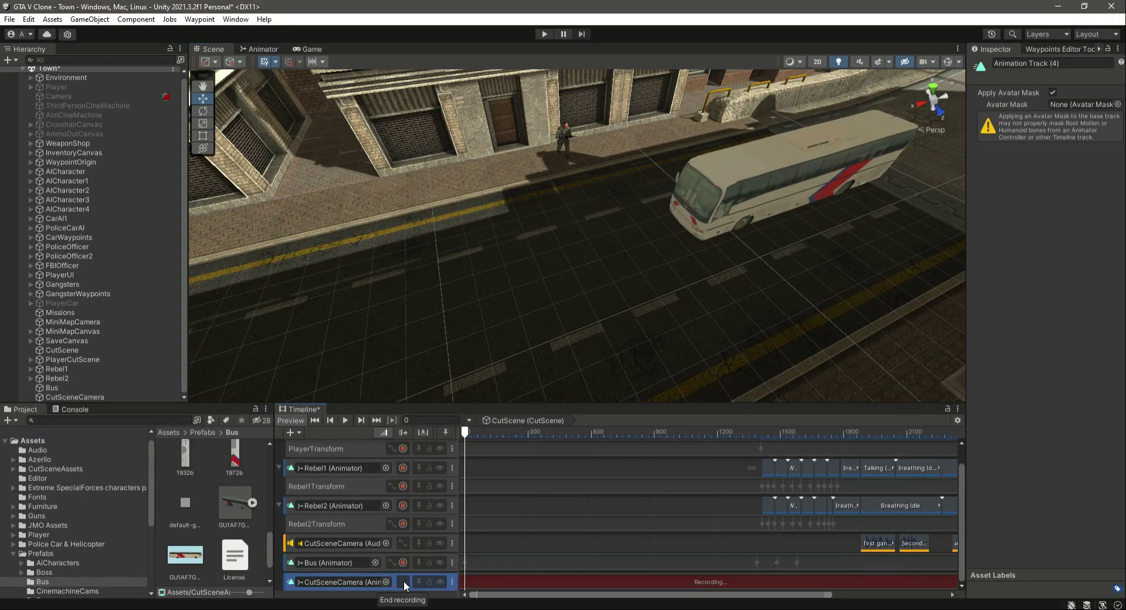
pyautogui.click(66, 398)
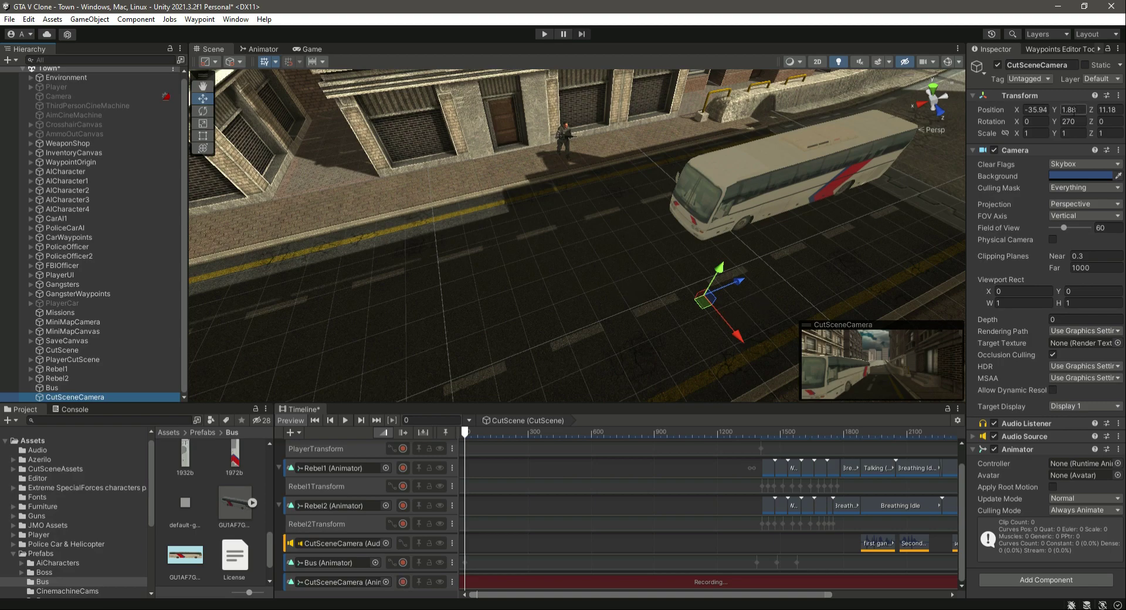
pyautogui.click(1078, 109)
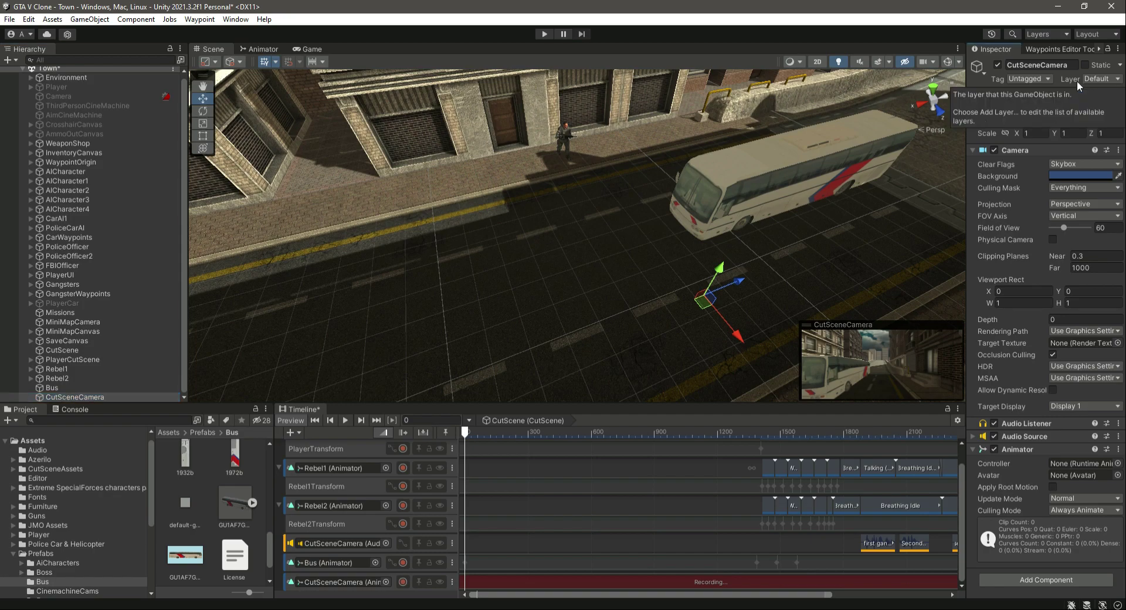
pyautogui.write('1.89')
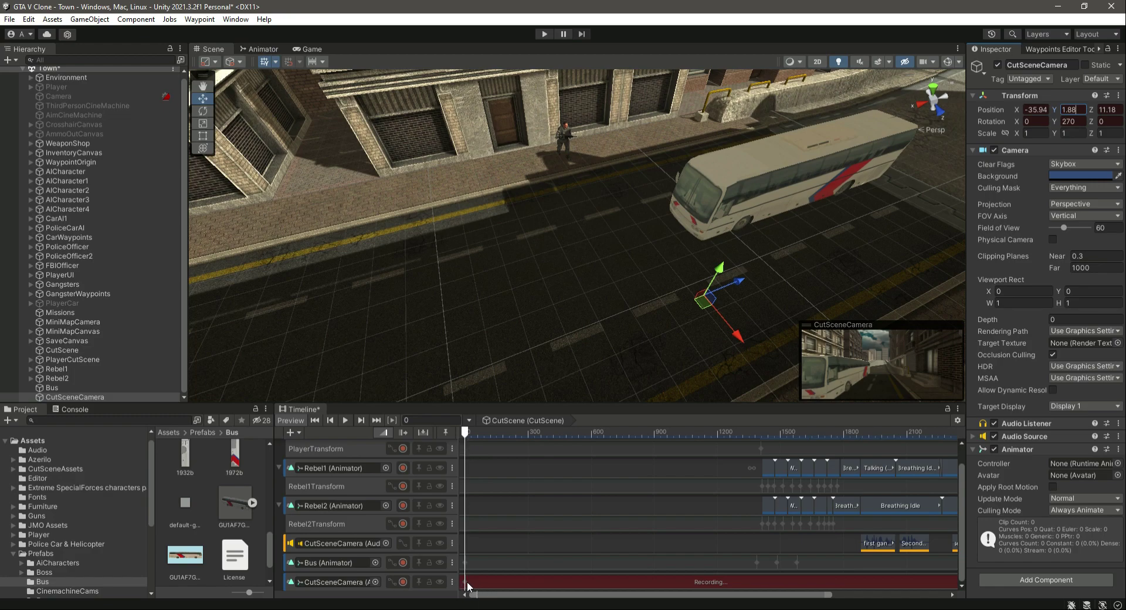
# At frame 1391, move the CutSceneCamera down the street to about X 72.42 and stop recording.
pyautogui.moveTo(465, 433); pyautogui.dragTo(758, 452)
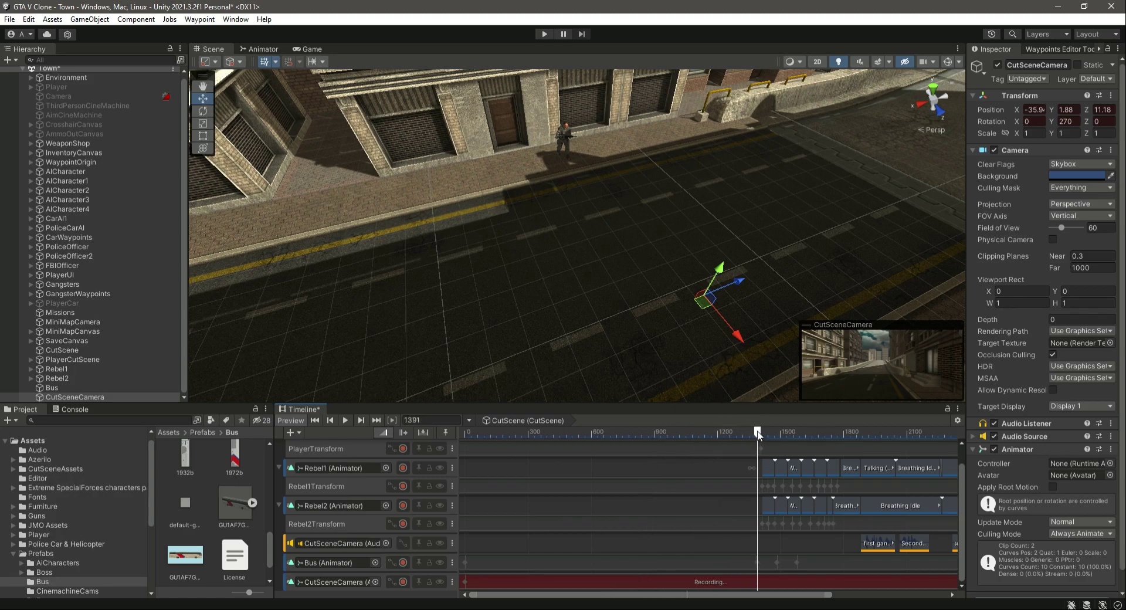
pyautogui.moveTo(675, 328); pyautogui.dragTo(763, 442, button='right')
pyautogui.press('s')
pyautogui.moveTo(710, 340); pyautogui.dragTo(818, 168, button='right')
pyautogui.moveTo(804, 166); pyautogui.dragTo(376, 403)
pyautogui.press('f')
pyautogui.scroll(10, 507, 318)
pyautogui.keyDown('alt'); pyautogui.moveTo(514, 334); pyautogui.dragTo(528, 294); pyautogui.keyUp('alt')
pyautogui.scroll(4, 658, 334)
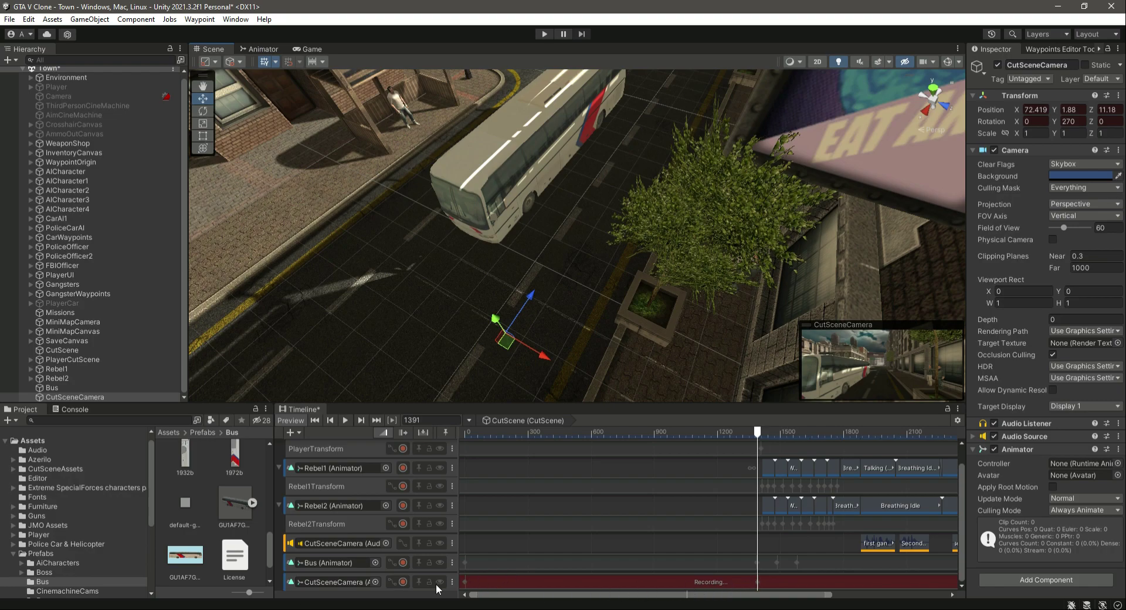
pyautogui.click(403, 582)
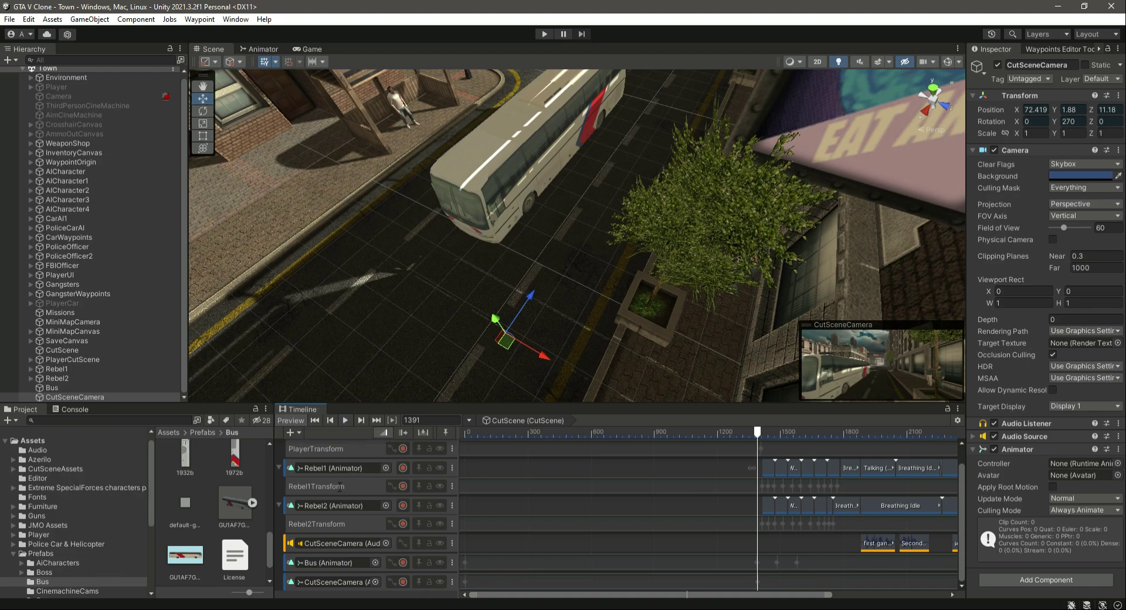
# Preview the cutscene playback from the start in the Game view.
pyautogui.click(345, 420)
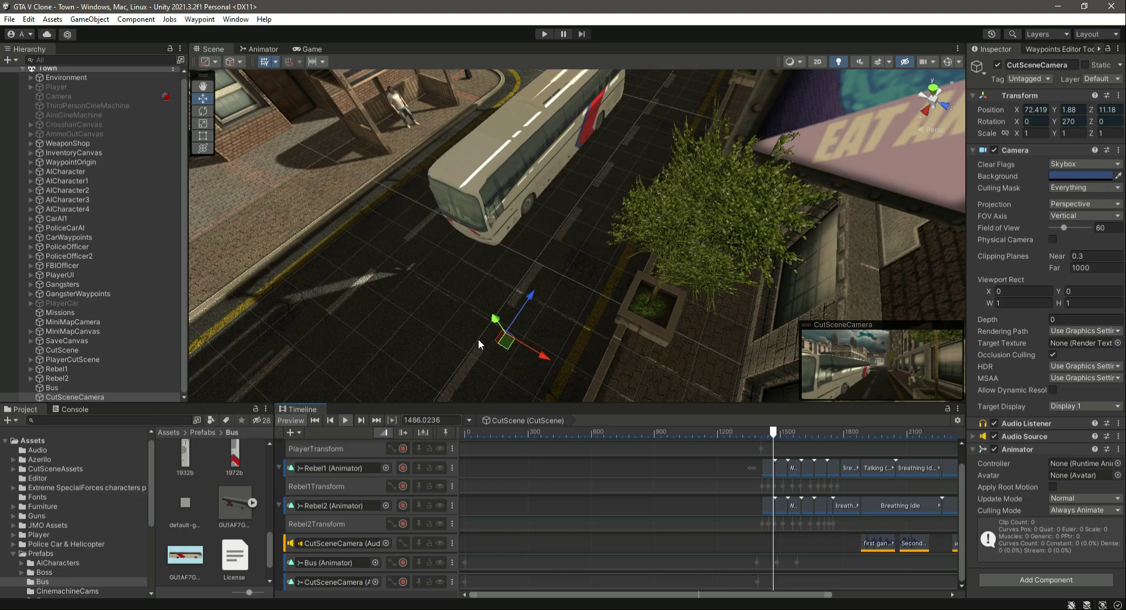
pyautogui.moveTo(512, 433); pyautogui.dragTo(463, 433)
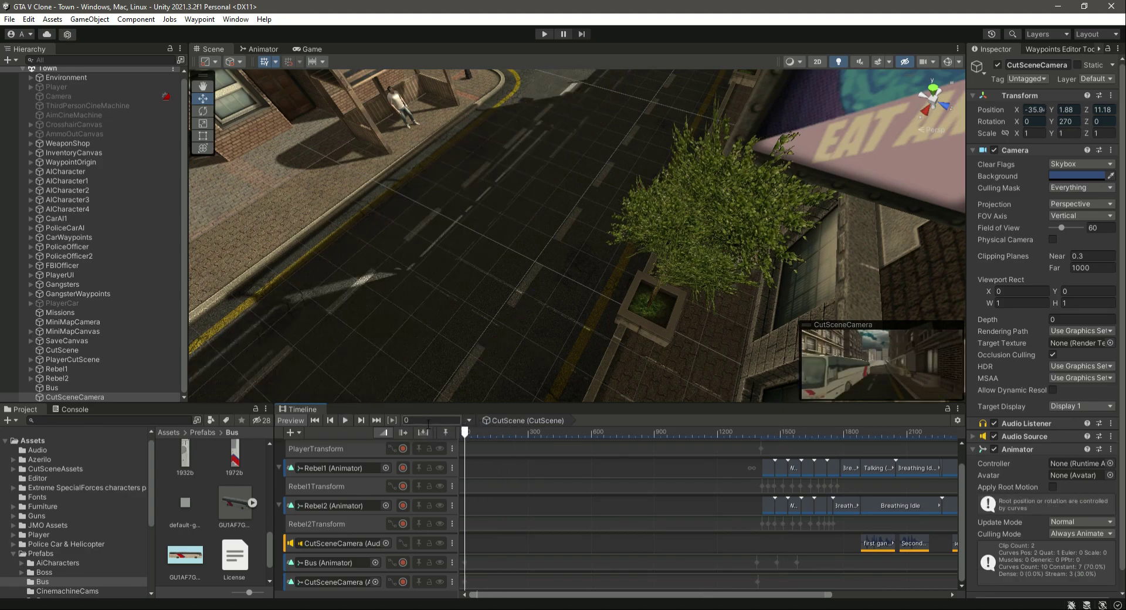
pyautogui.click(347, 420)
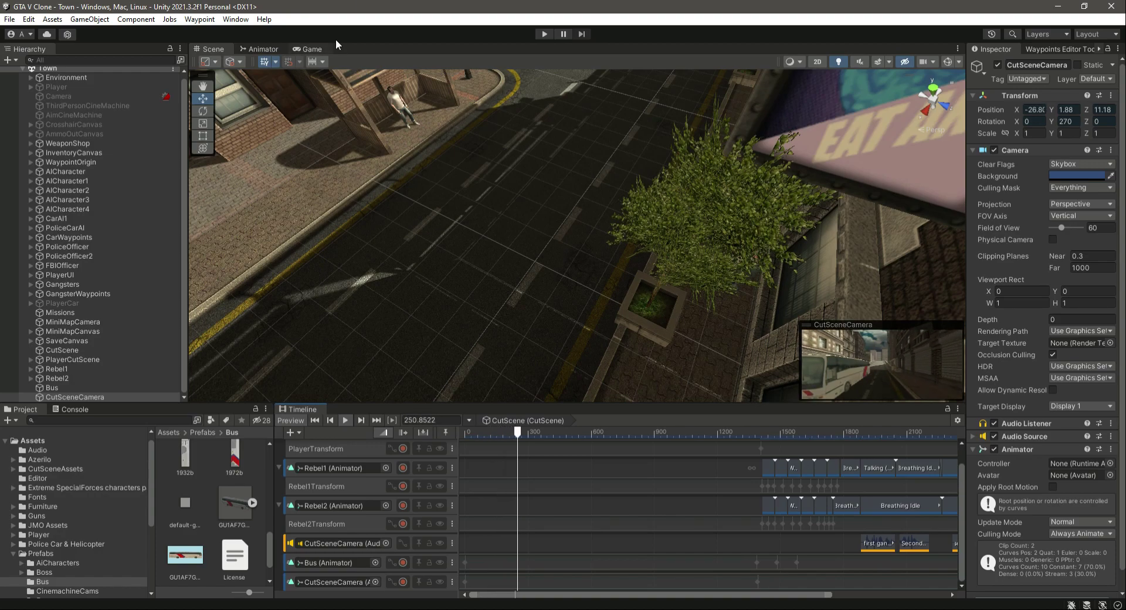
pyautogui.click(310, 47)
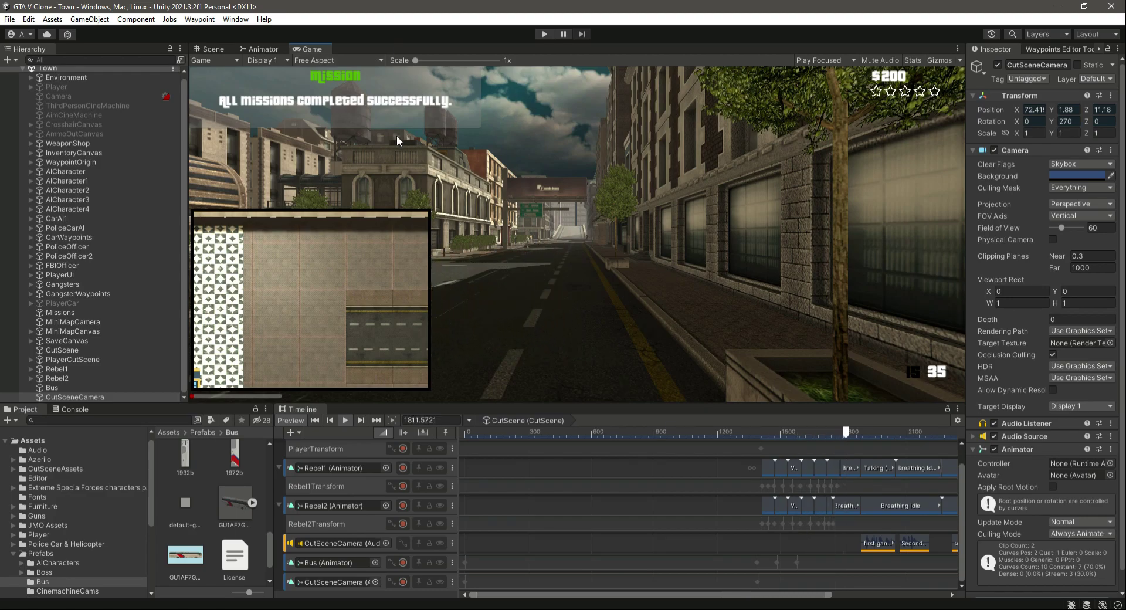
pyautogui.click(345, 422)
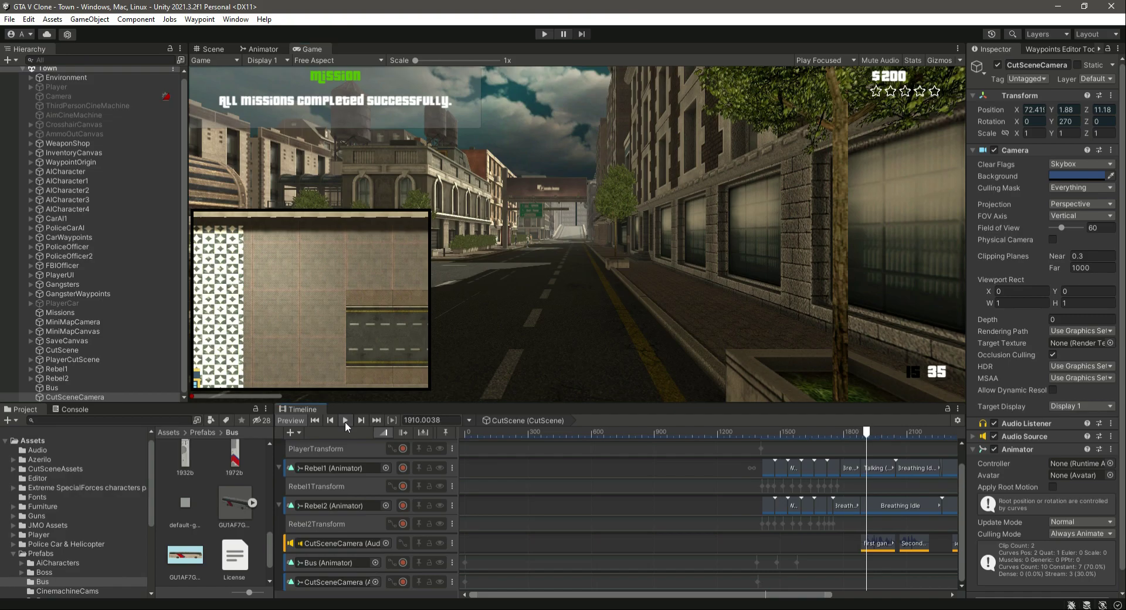
pyautogui.click(210, 49)
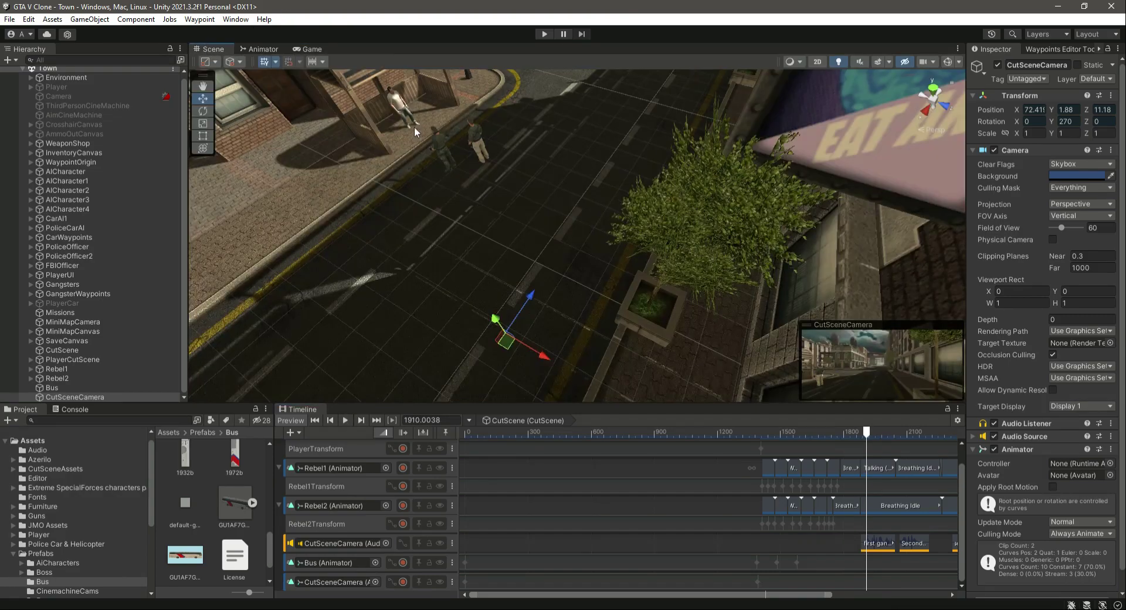
# Scrub the timeline to frame 1528 to inspect the camera's position along the street.
pyautogui.moveTo(691, 283); pyautogui.dragTo(599, 281, button='right')
pyautogui.scroll(5, 558, 284)
pyautogui.keyDown('alt'); pyautogui.moveTo(558, 284); pyautogui.dragTo(625, 278); pyautogui.keyUp('alt')
pyautogui.scroll(-4, 819, 251)
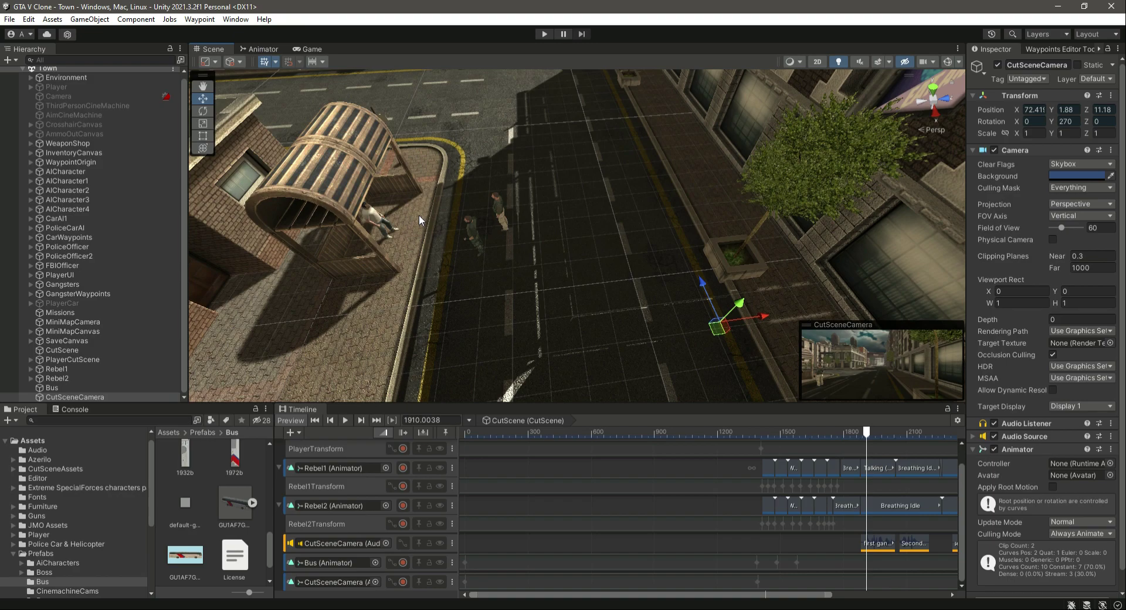
pyautogui.click(757, 432)
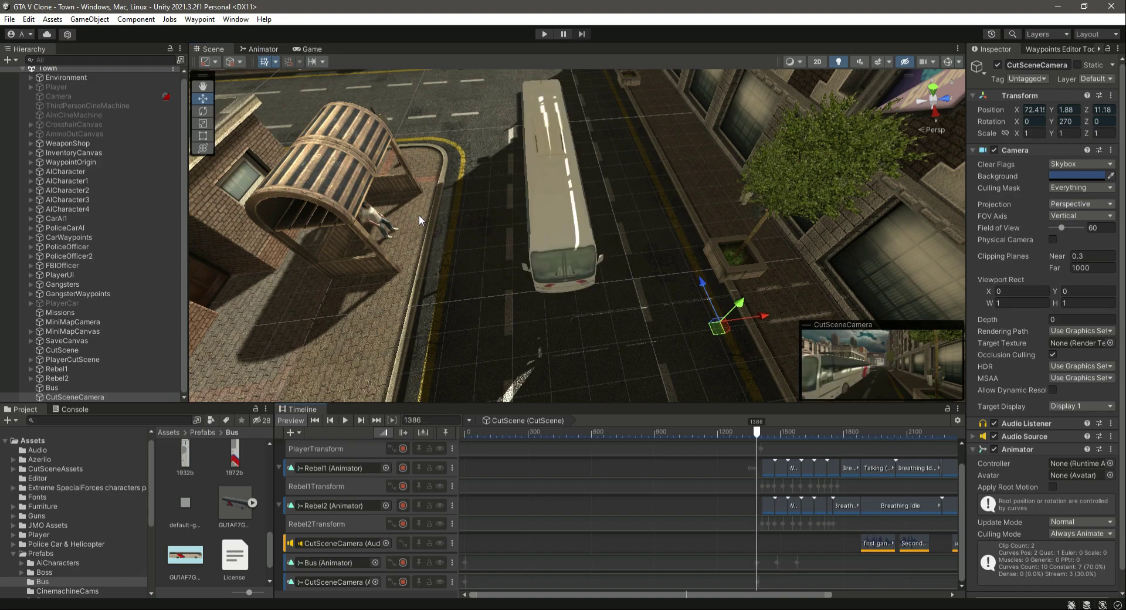
pyautogui.moveTo(761, 452); pyautogui.dragTo(786, 473)
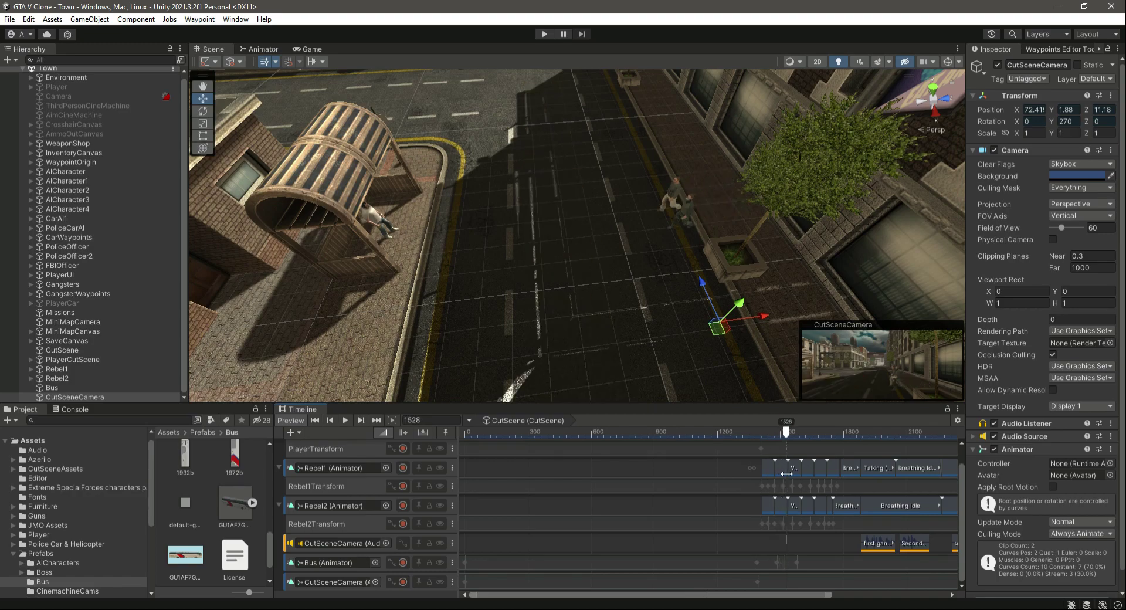
# Try rotating the CutSceneCamera to about 231.7 degrees around Y and scrub the timeline to frame 1877.
pyautogui.click(208, 112)
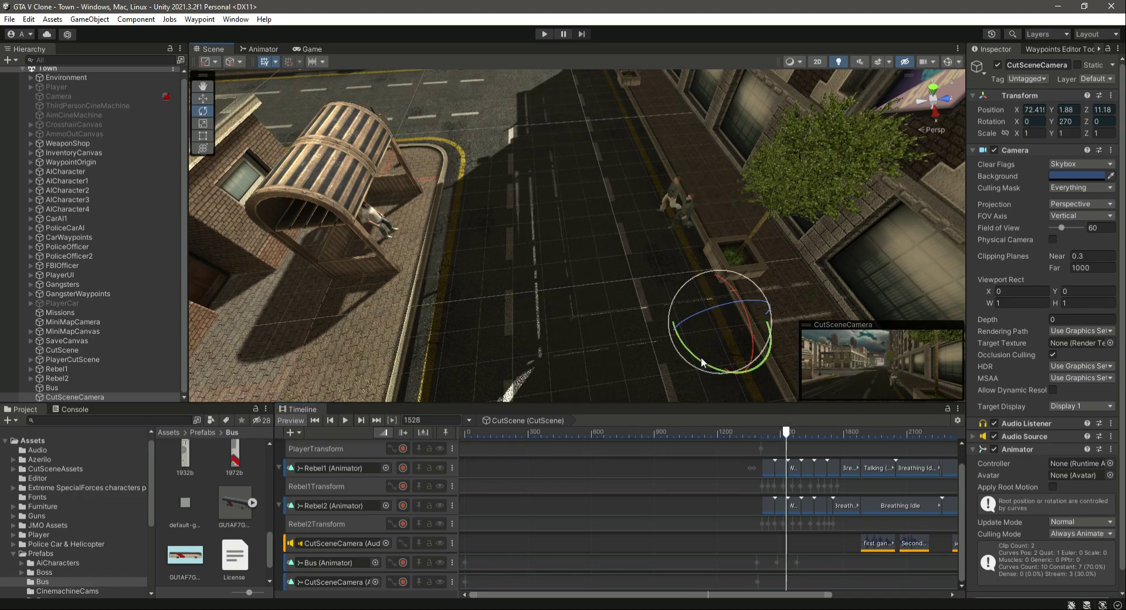
pyautogui.moveTo(703, 358); pyautogui.dragTo(760, 368)
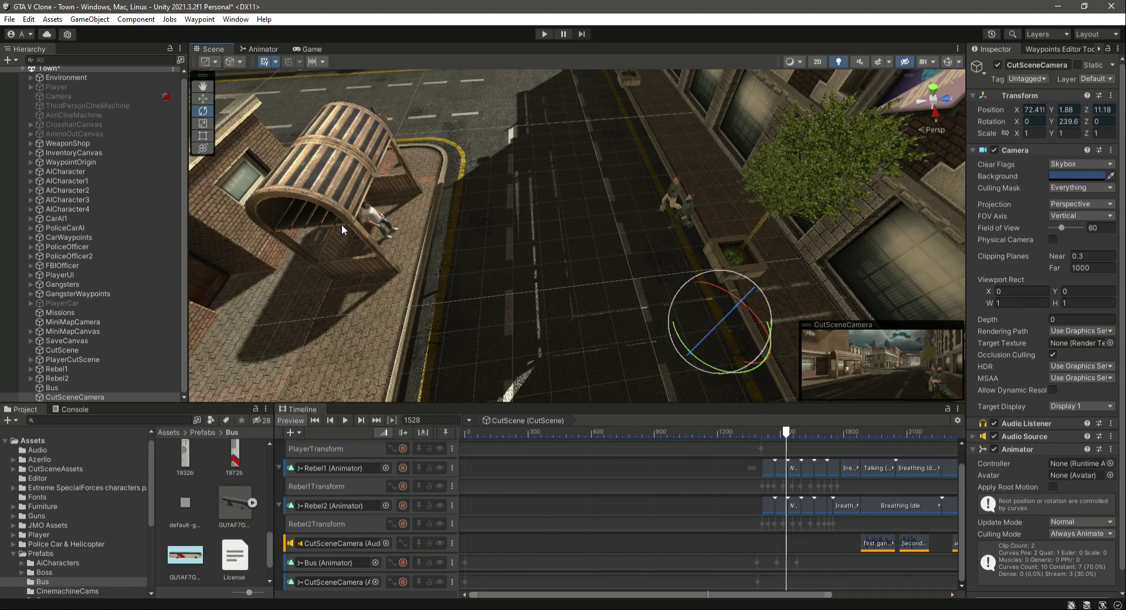
pyautogui.moveTo(676, 353); pyautogui.dragTo(715, 365)
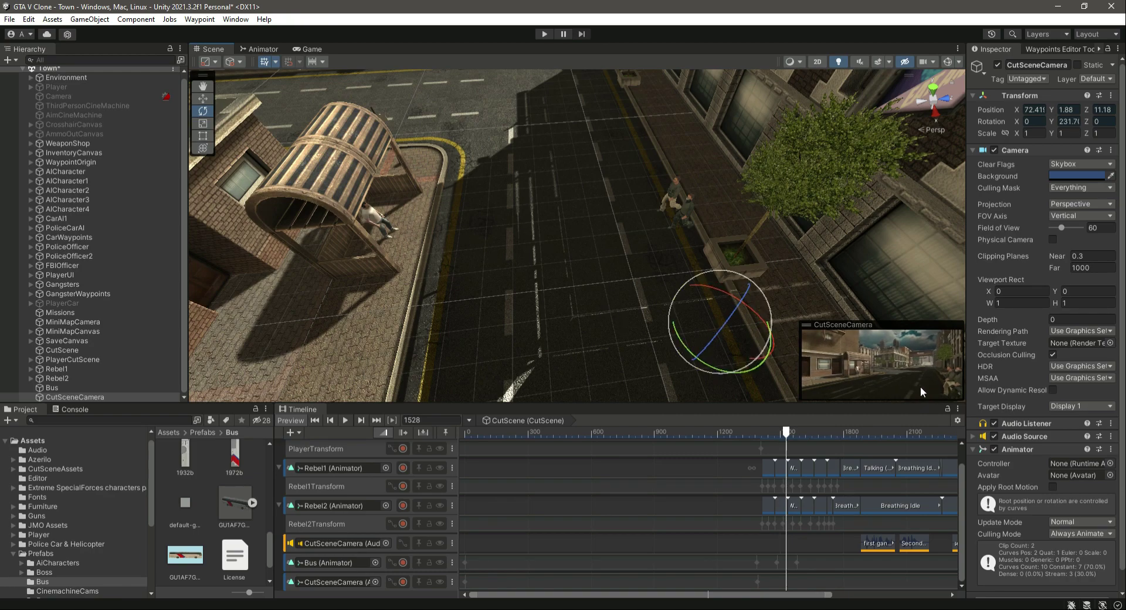
pyautogui.moveTo(788, 430); pyautogui.dragTo(850, 435)
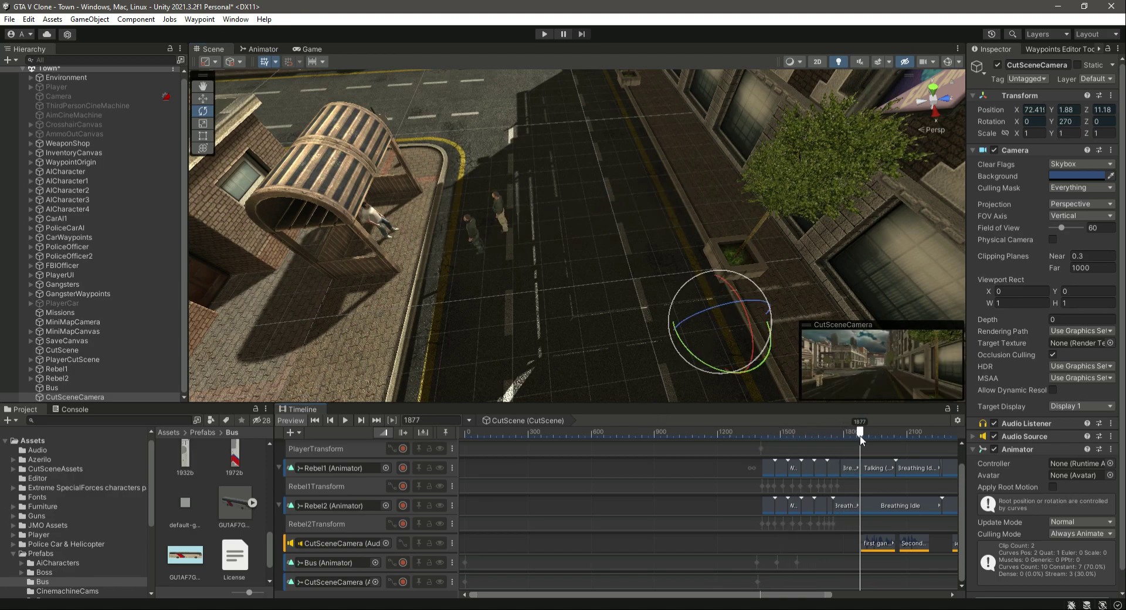
# Scrub the cutscene timeline back to about frame 1390 while switching selection between the CutSceneCamera and CutScene objects.
pyautogui.moveTo(852, 446); pyautogui.dragTo(847, 445)
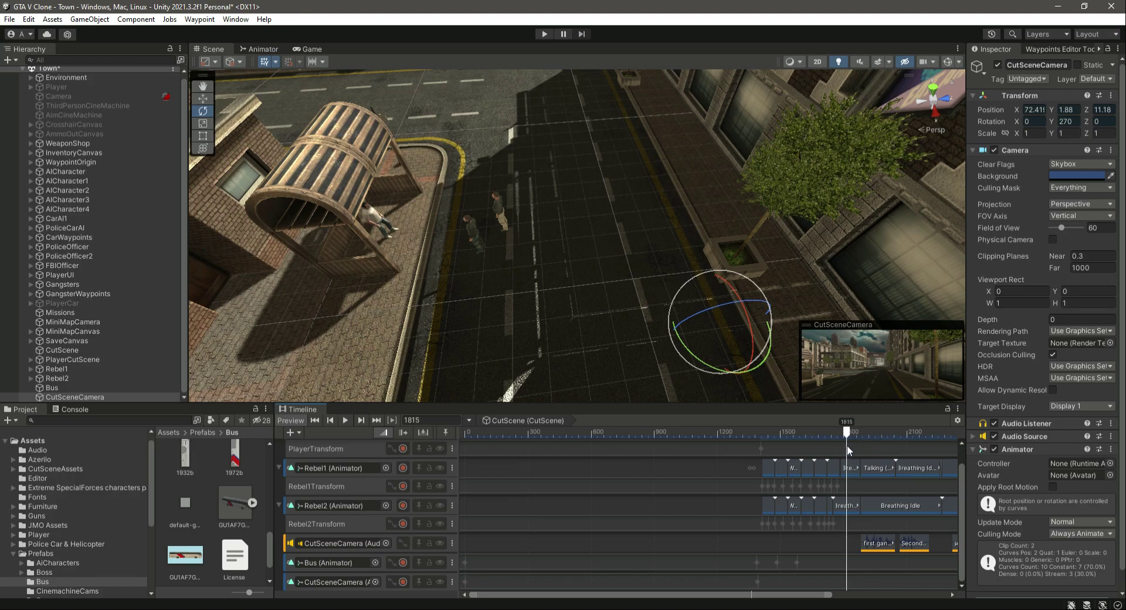
pyautogui.click(203, 99)
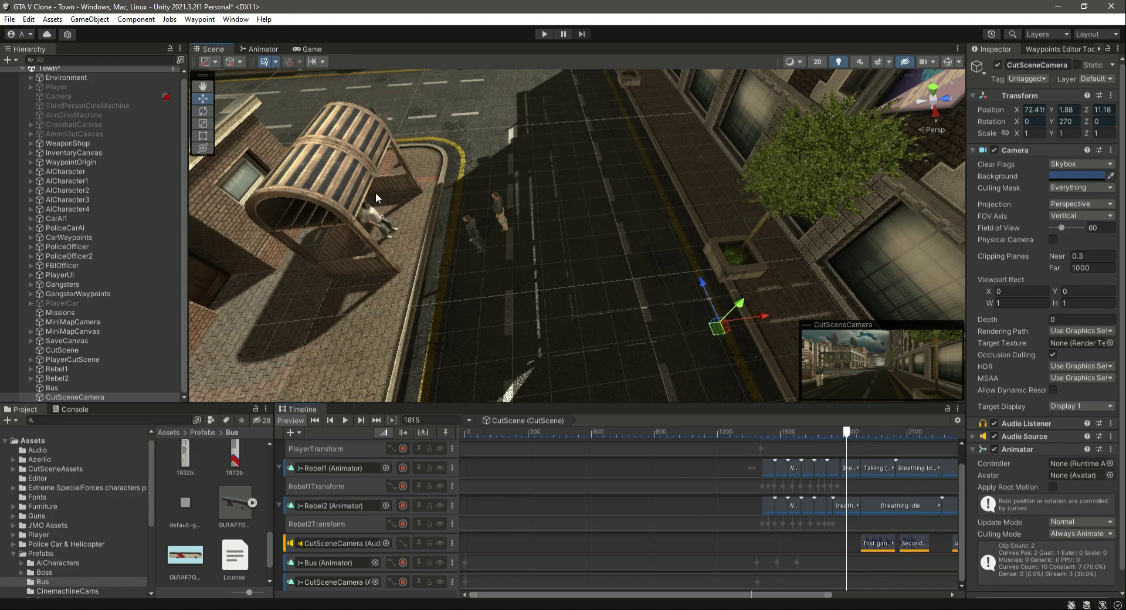
pyautogui.moveTo(847, 431); pyautogui.dragTo(766, 456)
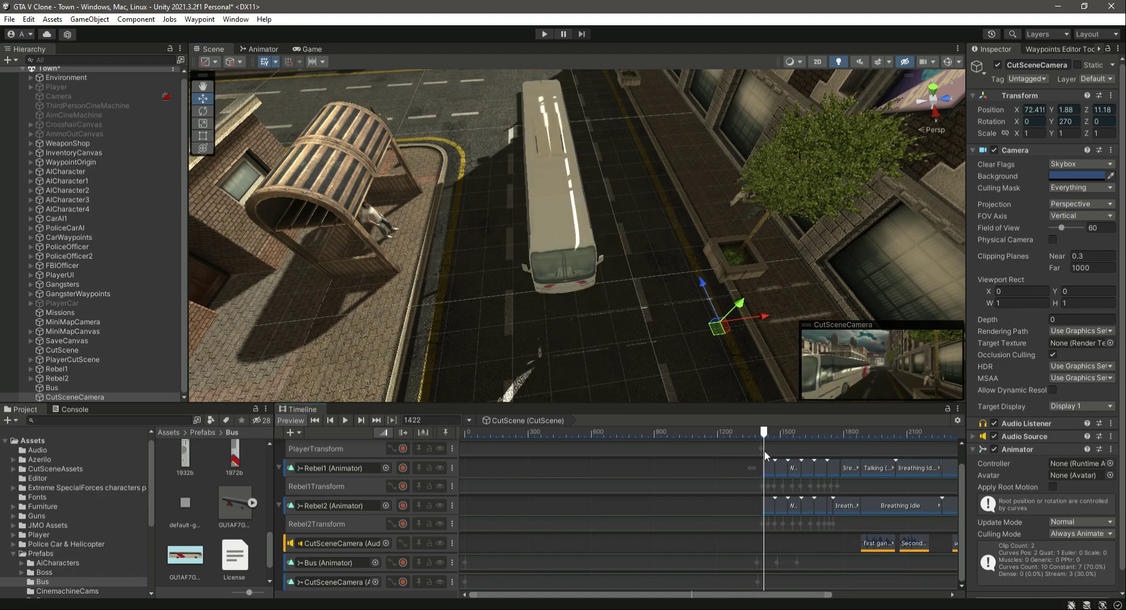
pyautogui.click(64, 396)
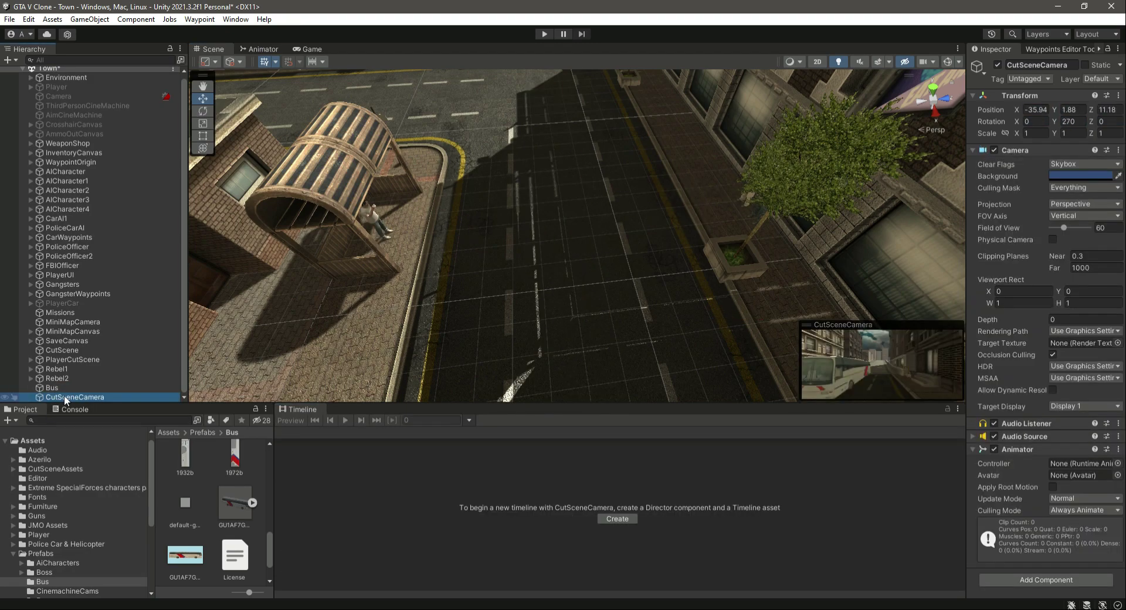
pyautogui.click(70, 352)
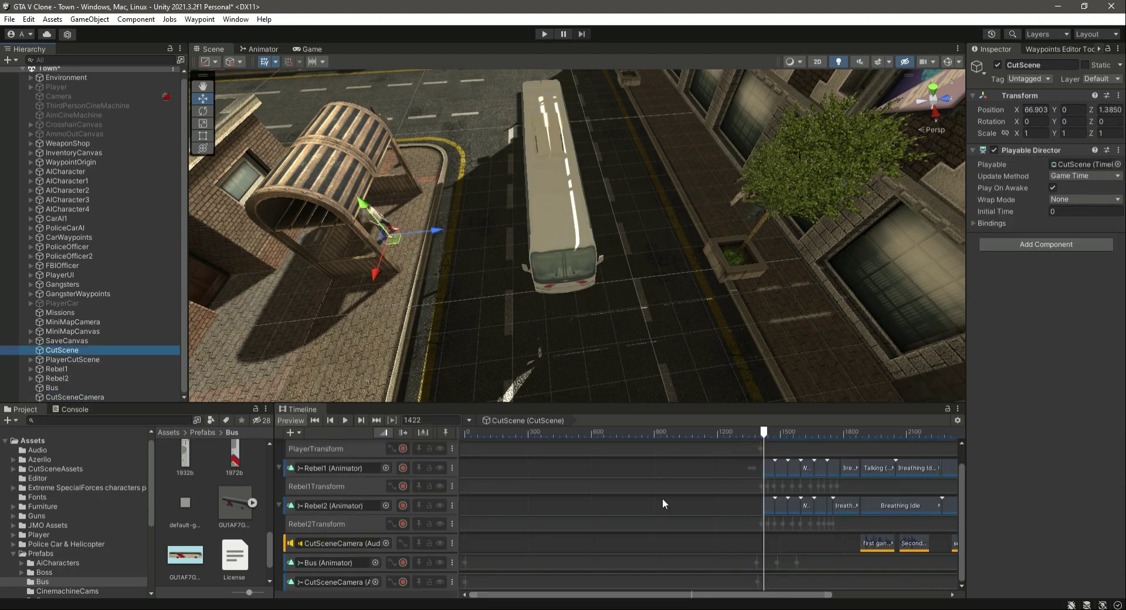
pyautogui.moveTo(766, 434)
pyautogui.mouseDown()
pyautogui.moveTo(730, 439)
pyautogui.moveTo(757, 448)
pyautogui.mouseUp()
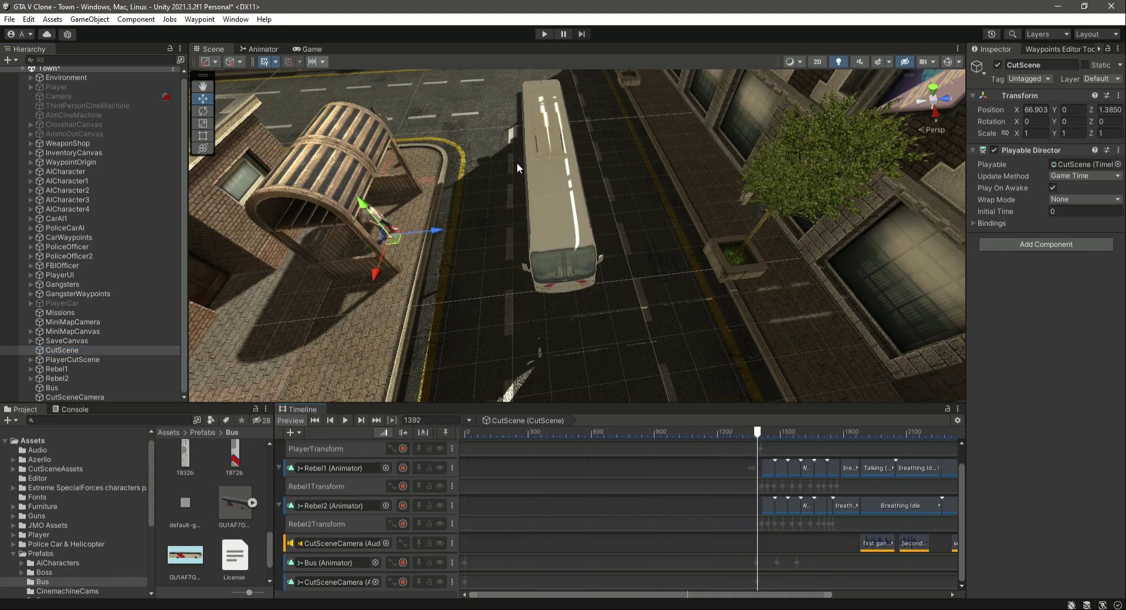
pyautogui.click(72, 396)
pyautogui.moveTo(711, 347); pyautogui.dragTo(692, 266, button='right')
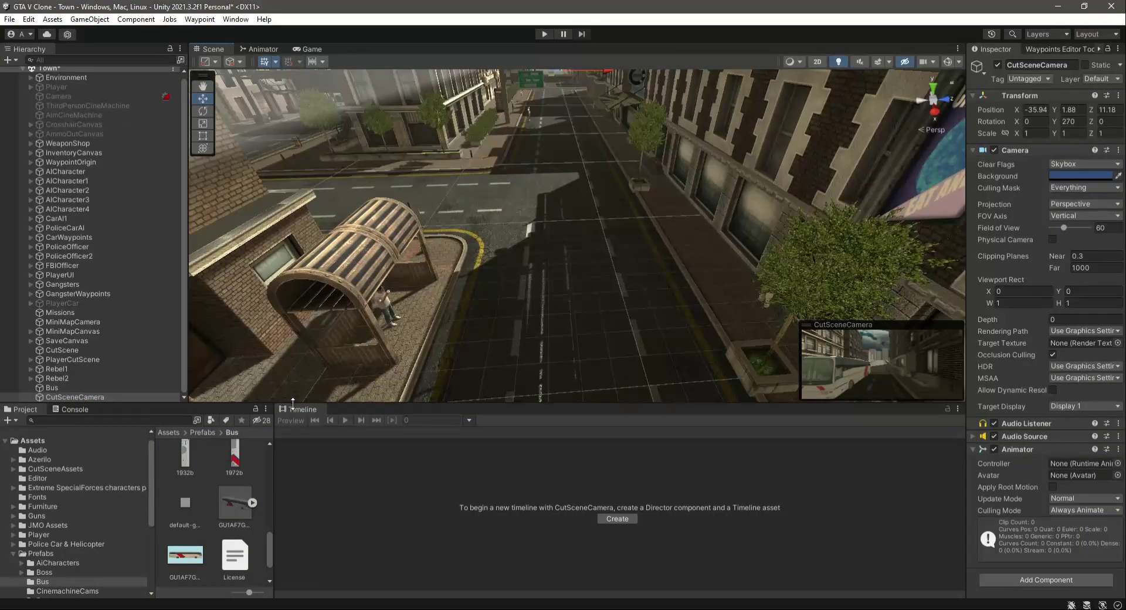
pyautogui.click(80, 396)
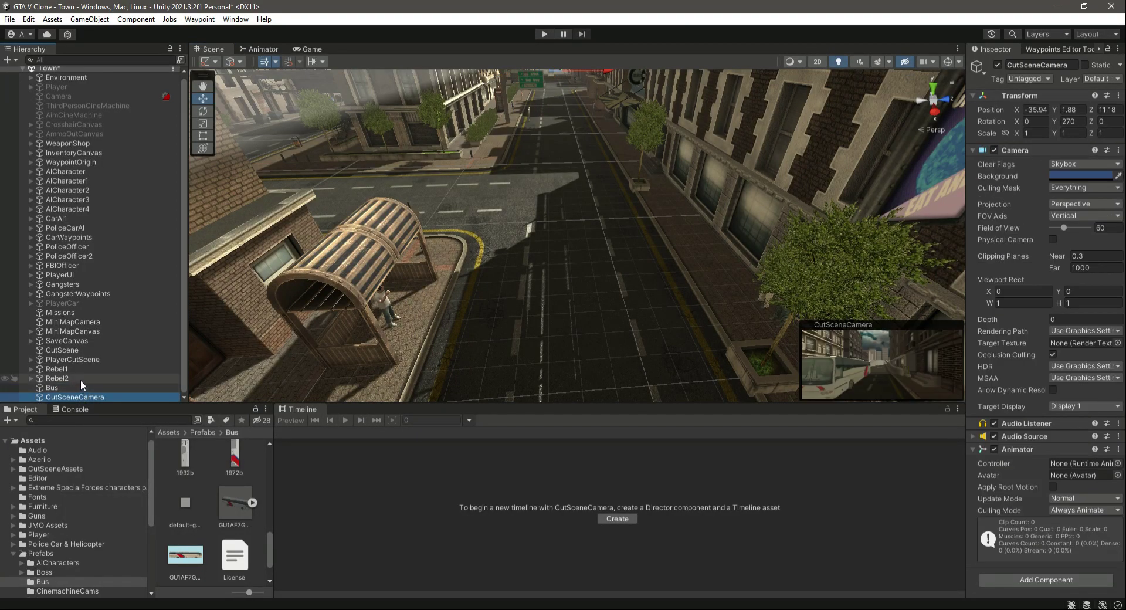
pyautogui.click(79, 352)
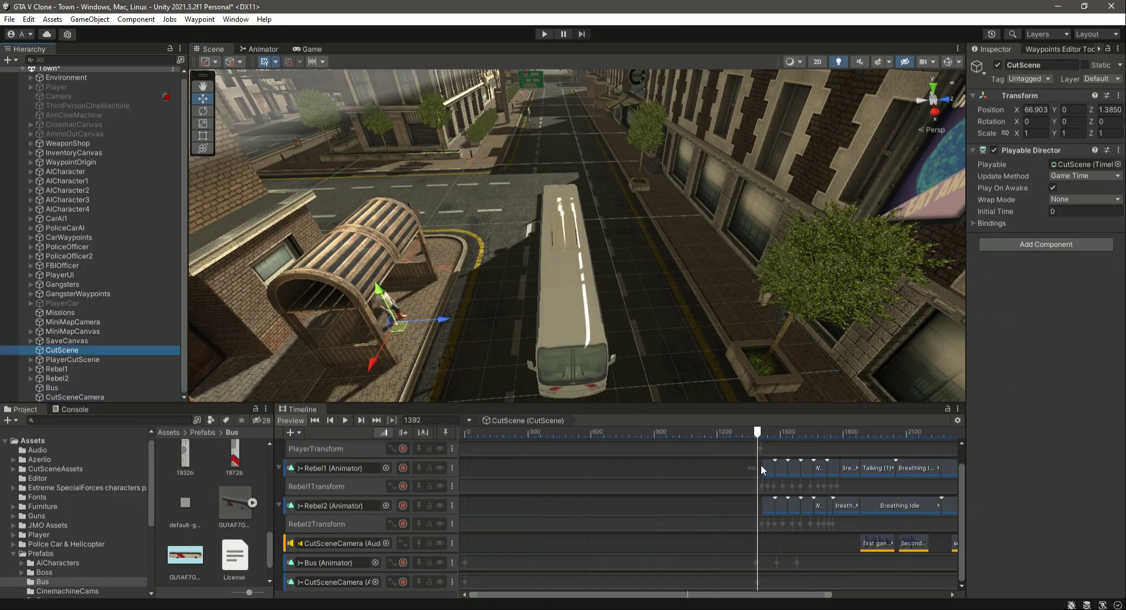
pyautogui.moveTo(758, 435)
pyautogui.mouseDown()
pyautogui.moveTo(659, 446)
pyautogui.moveTo(758, 453)
pyautogui.mouseUp()
pyautogui.moveTo(674, 296); pyautogui.dragTo(627, 374, button='right')
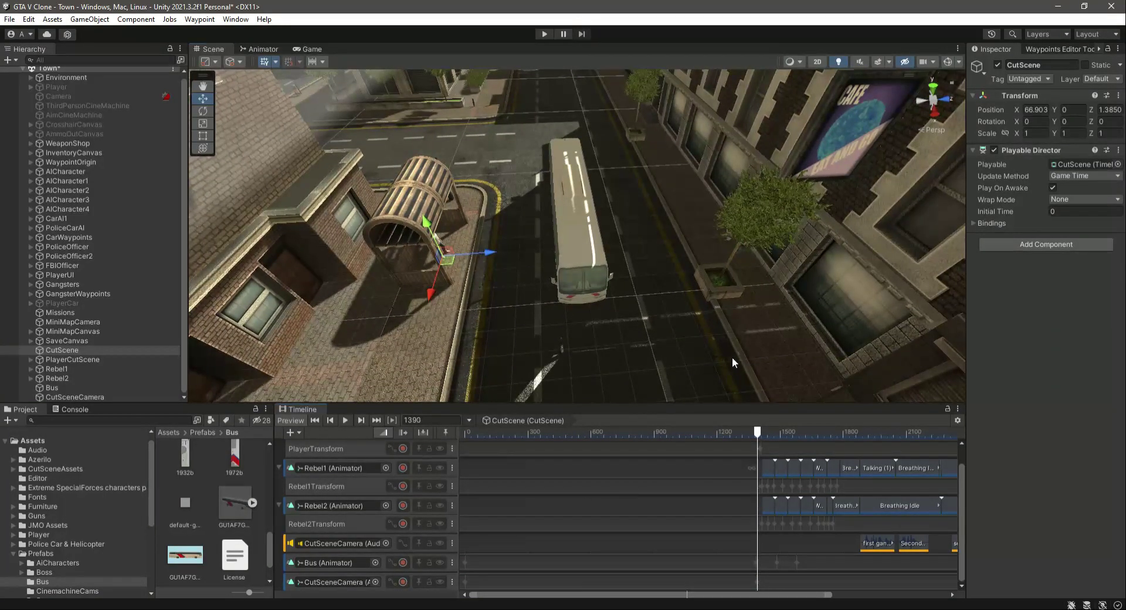
# Record the CutSceneCamera track from frame 1393, rotate the camera to about 233 degrees around Y at frame 1697, and stop recording.
pyautogui.click(403, 582)
pyautogui.click(768, 435)
pyautogui.moveTo(768, 435); pyautogui.dragTo(758, 441)
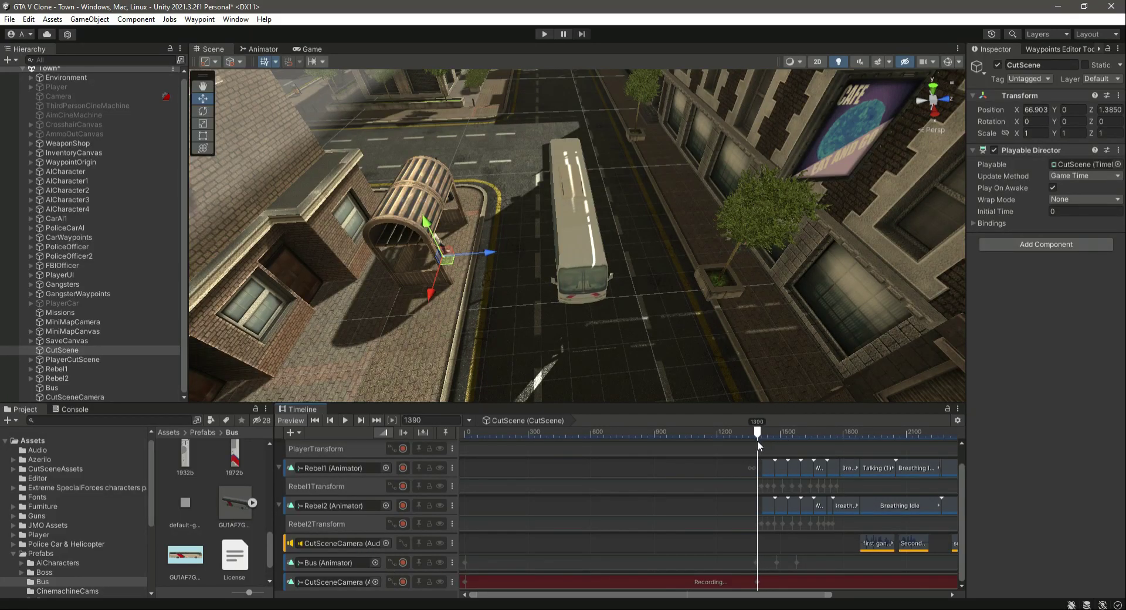
pyautogui.click(67, 397)
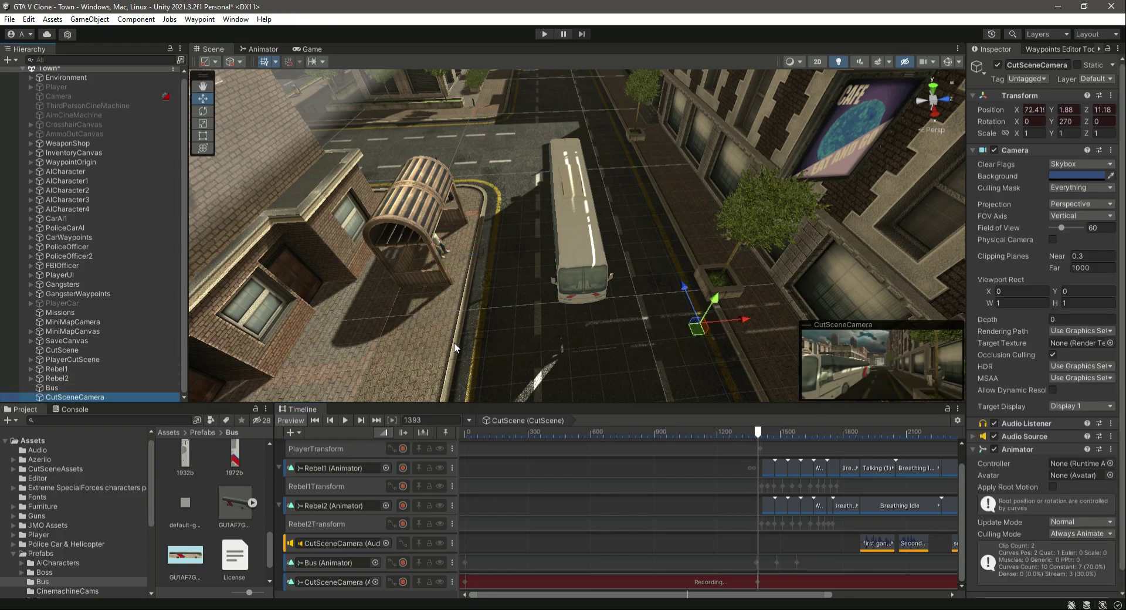
pyautogui.moveTo(759, 434); pyautogui.dragTo(822, 449)
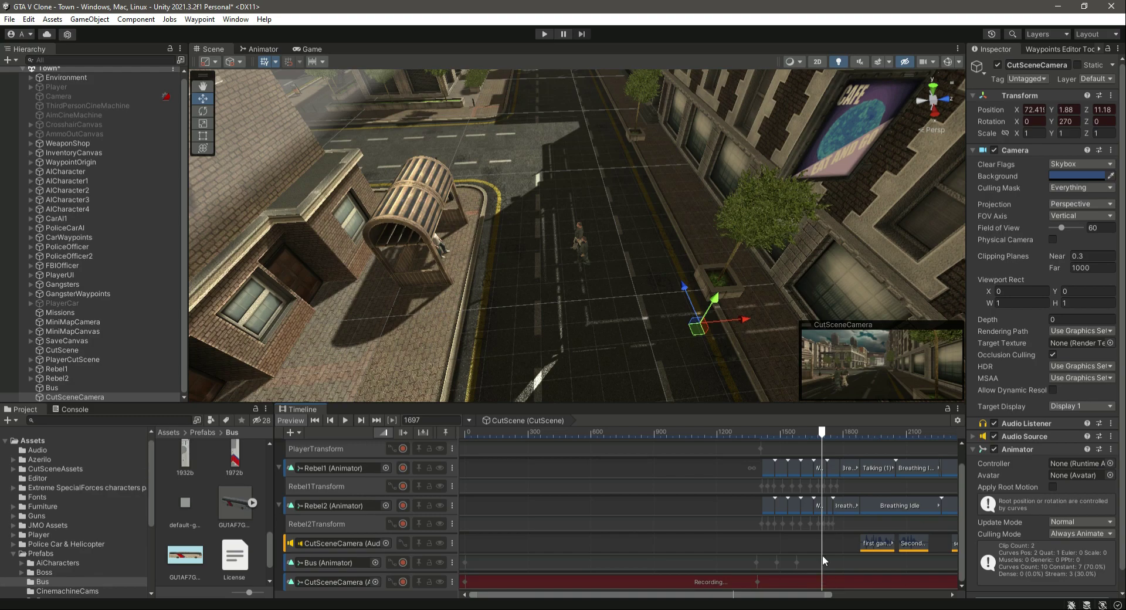
pyautogui.click(203, 115)
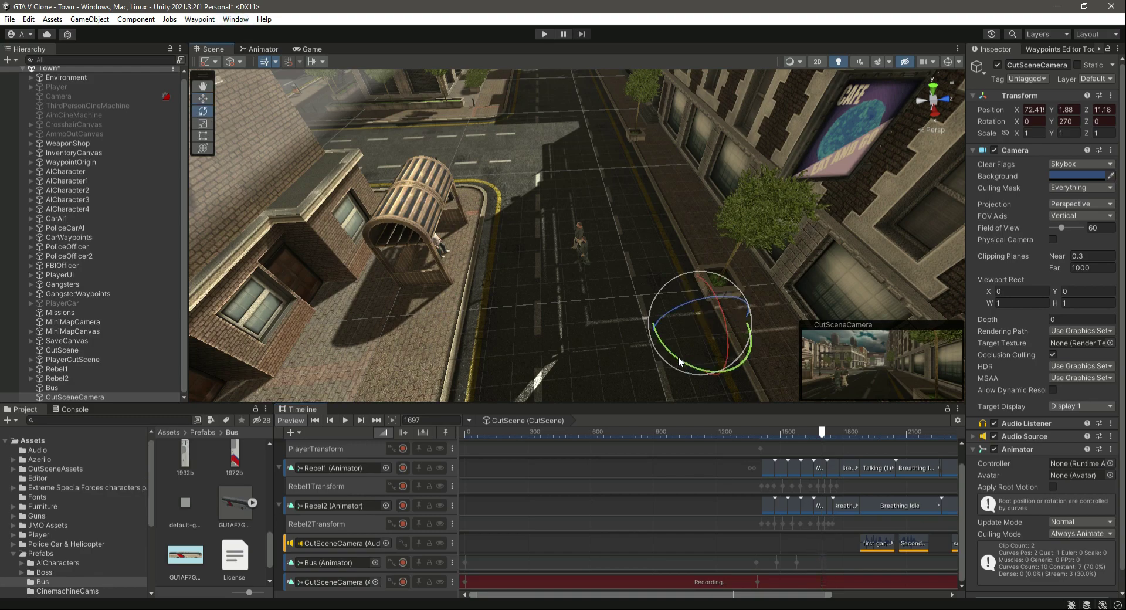
pyautogui.moveTo(678, 357); pyautogui.dragTo(751, 369)
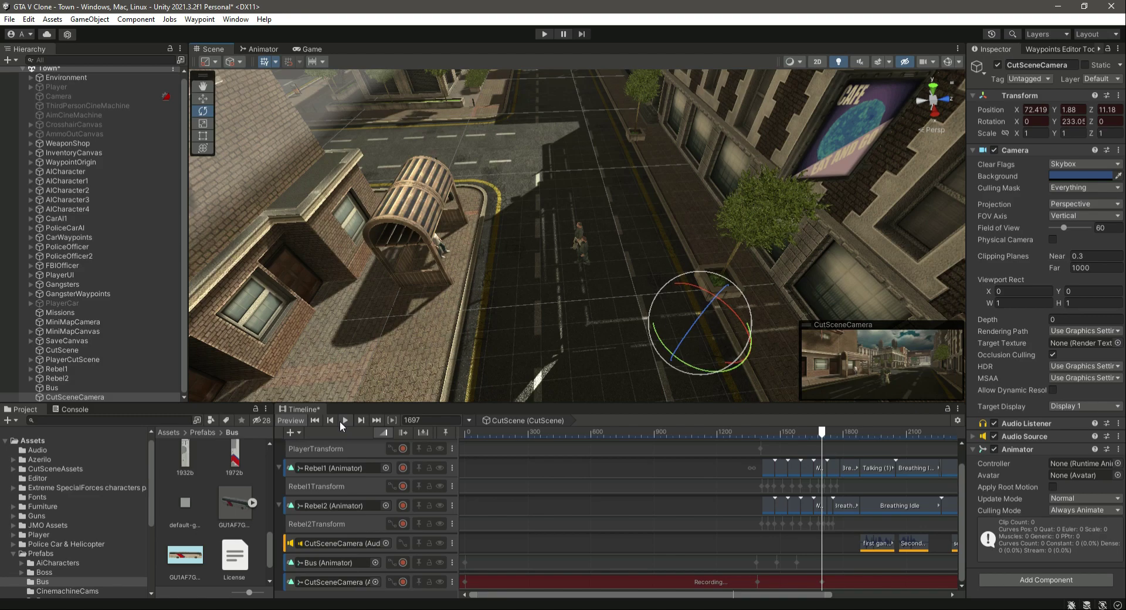
pyautogui.click(403, 582)
# Preview the cutscene playback from the start, pausing around frame 1825.
pyautogui.moveTo(822, 432); pyautogui.dragTo(436, 459)
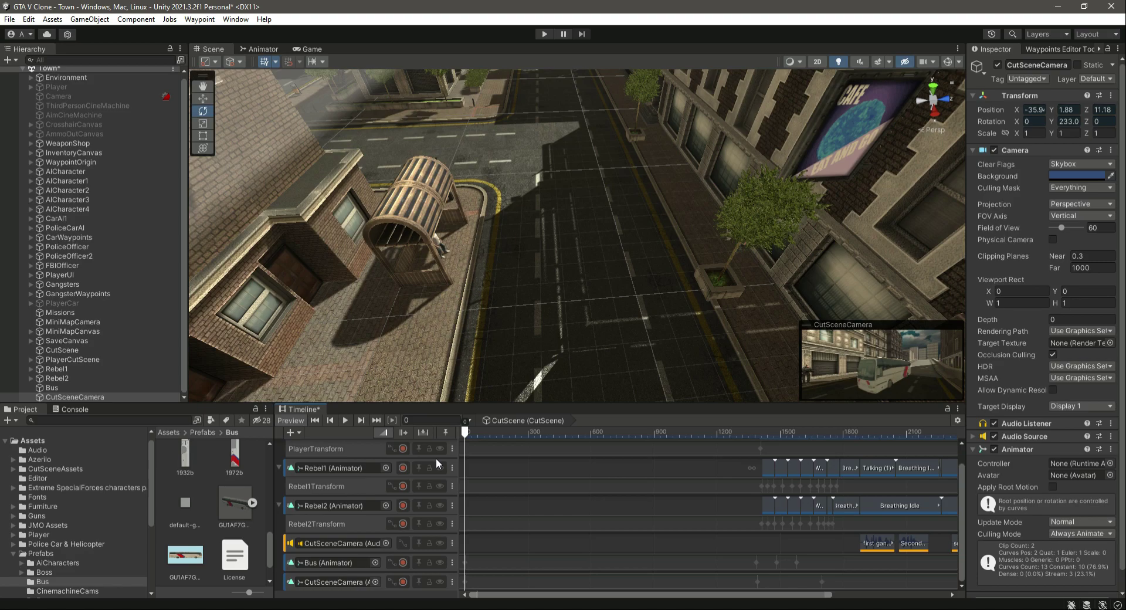
pyautogui.click(345, 421)
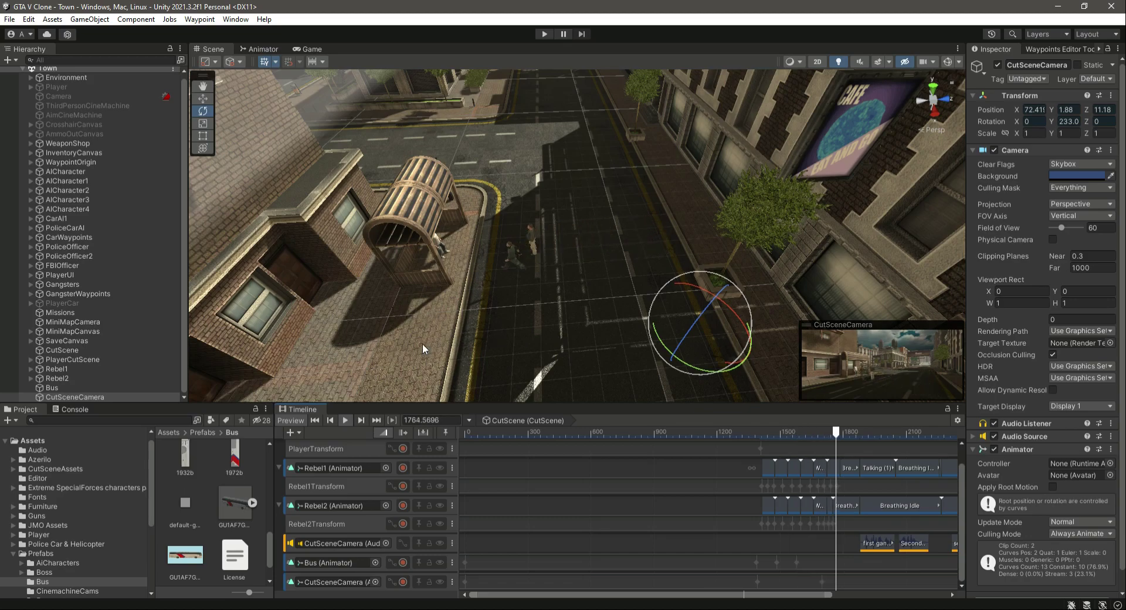
pyautogui.click(345, 419)
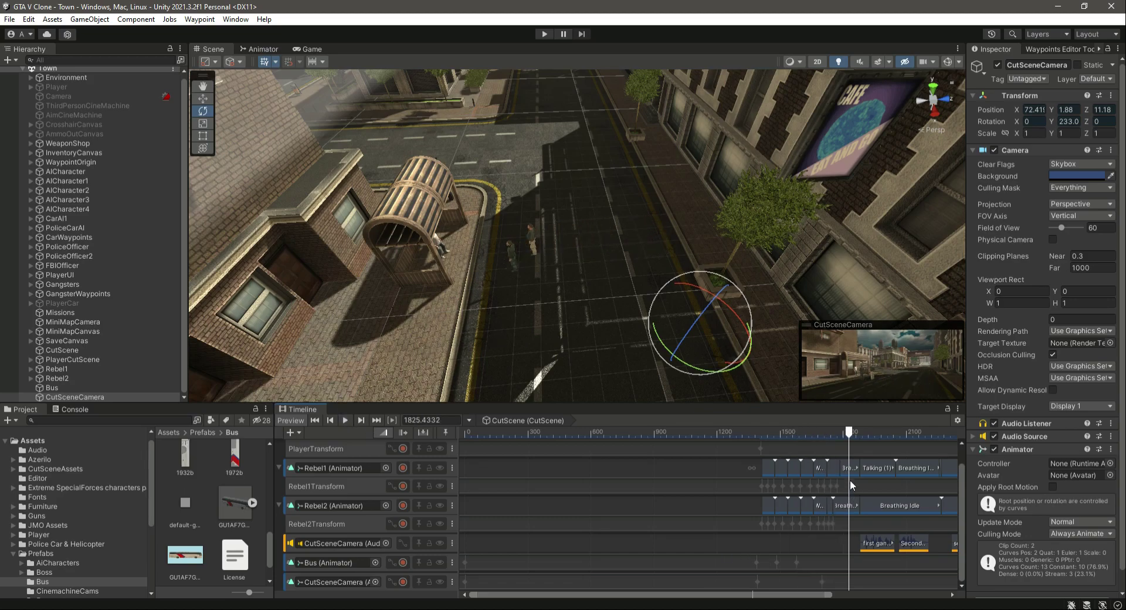
# At frame 1878, record the CutSceneCamera moved to about X 69.84, Z 6.34 and stop recording.
pyautogui.moveTo(849, 434); pyautogui.dragTo(859, 470)
pyautogui.click(403, 582)
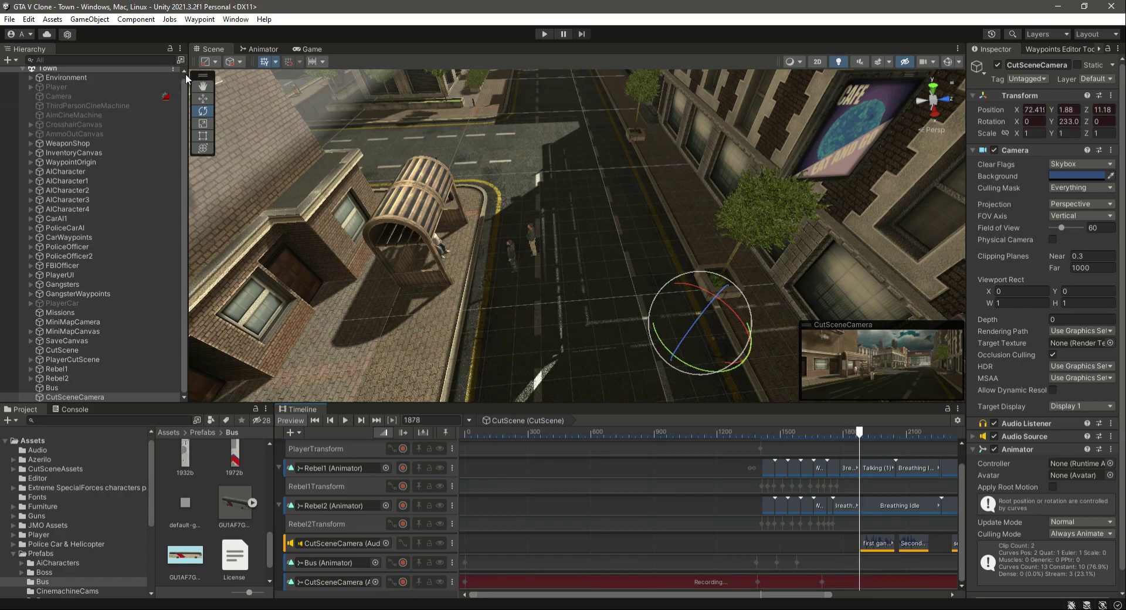
pyautogui.click(202, 99)
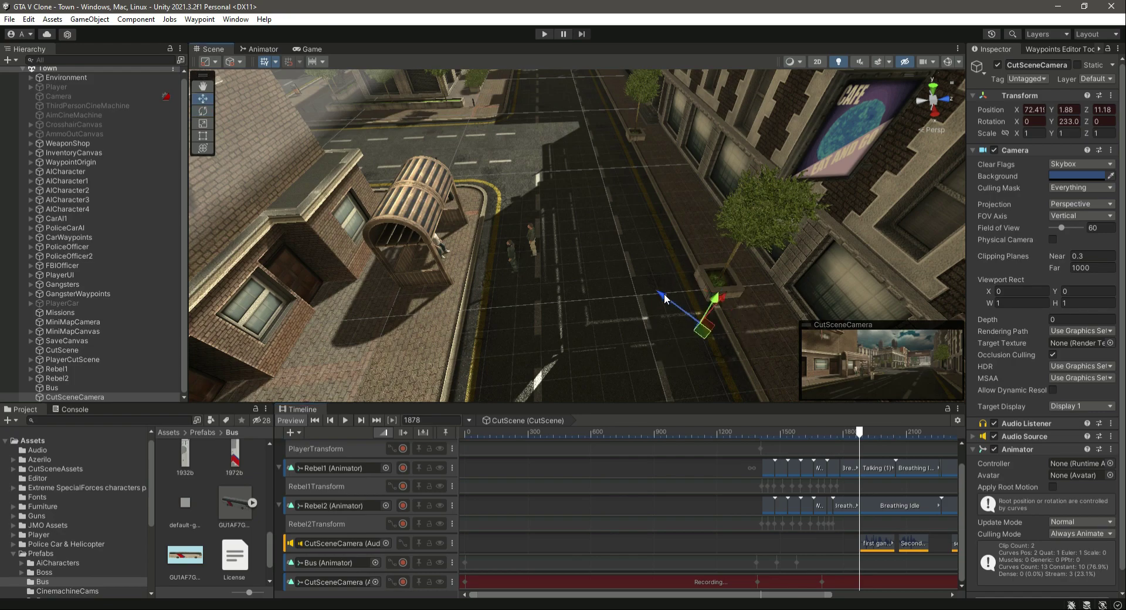
pyautogui.moveTo(664, 297); pyautogui.dragTo(646, 240)
pyautogui.moveTo(603, 270); pyautogui.dragTo(486, 279)
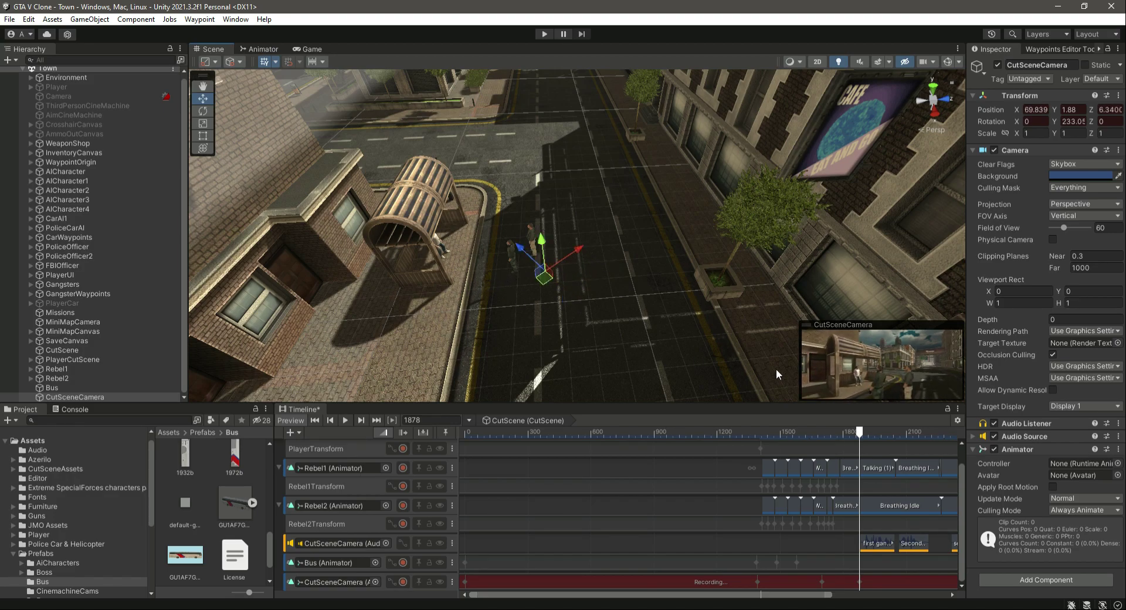
pyautogui.click(403, 581)
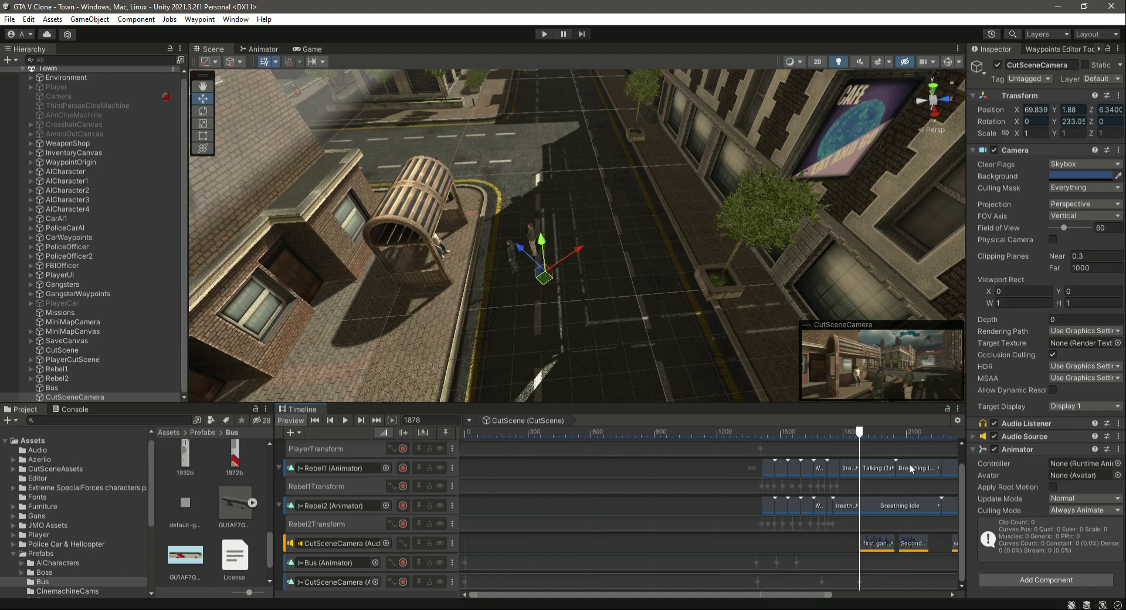
# Preview the cutscene playback from the start and check the result in the Game view.
pyautogui.moveTo(858, 434); pyautogui.dragTo(473, 463)
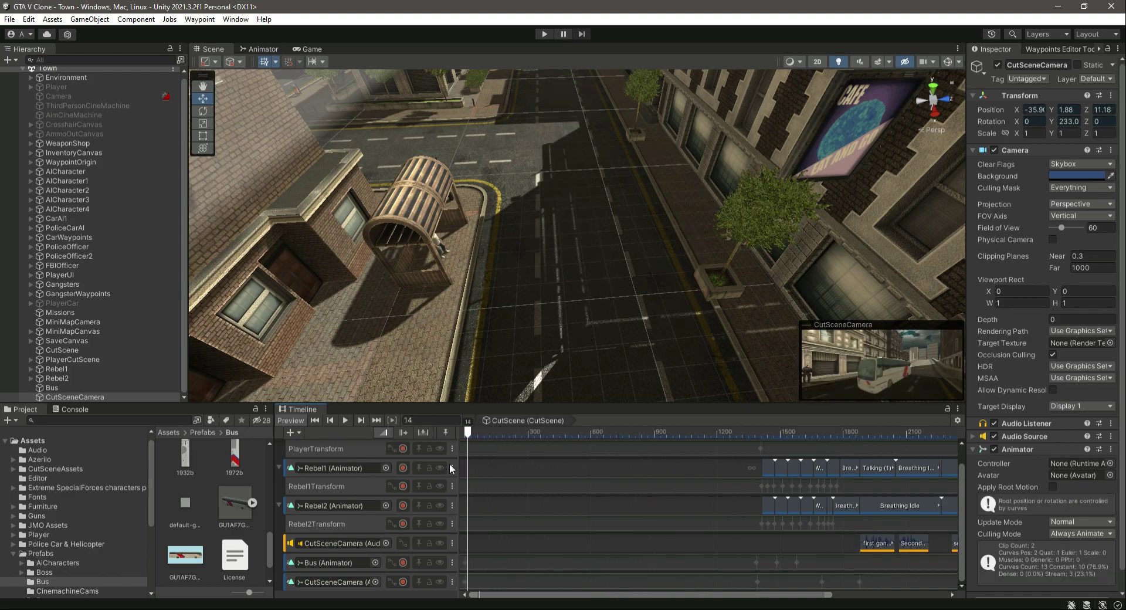
pyautogui.click(347, 420)
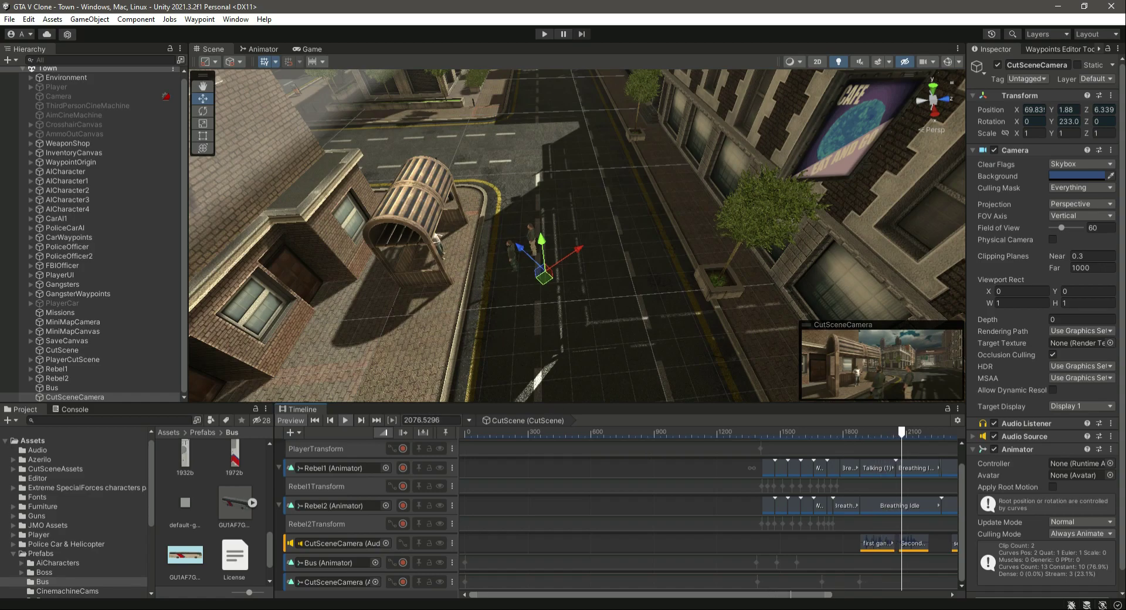
pyautogui.moveTo(810, 598); pyautogui.dragTo(937, 598)
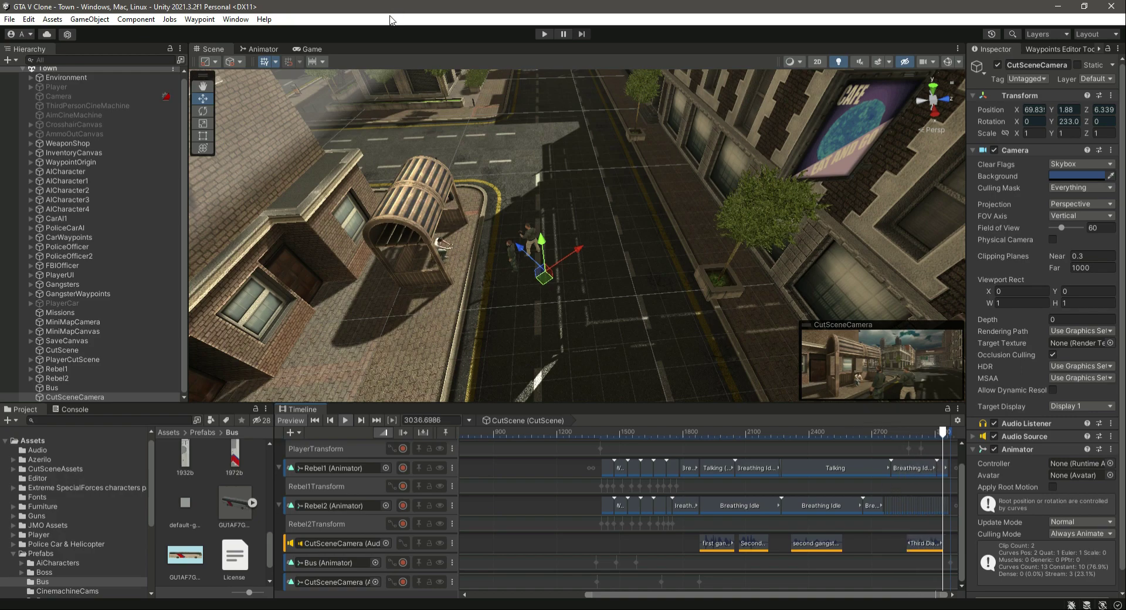
pyautogui.click(308, 51)
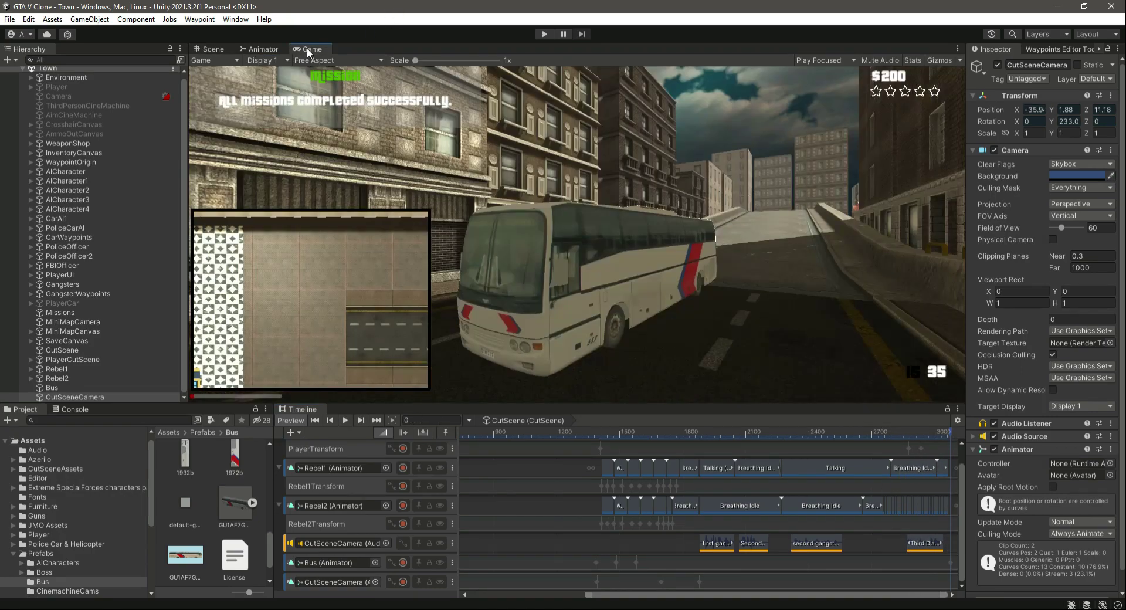
pyautogui.click(220, 51)
pyautogui.moveTo(834, 595); pyautogui.dragTo(649, 596)
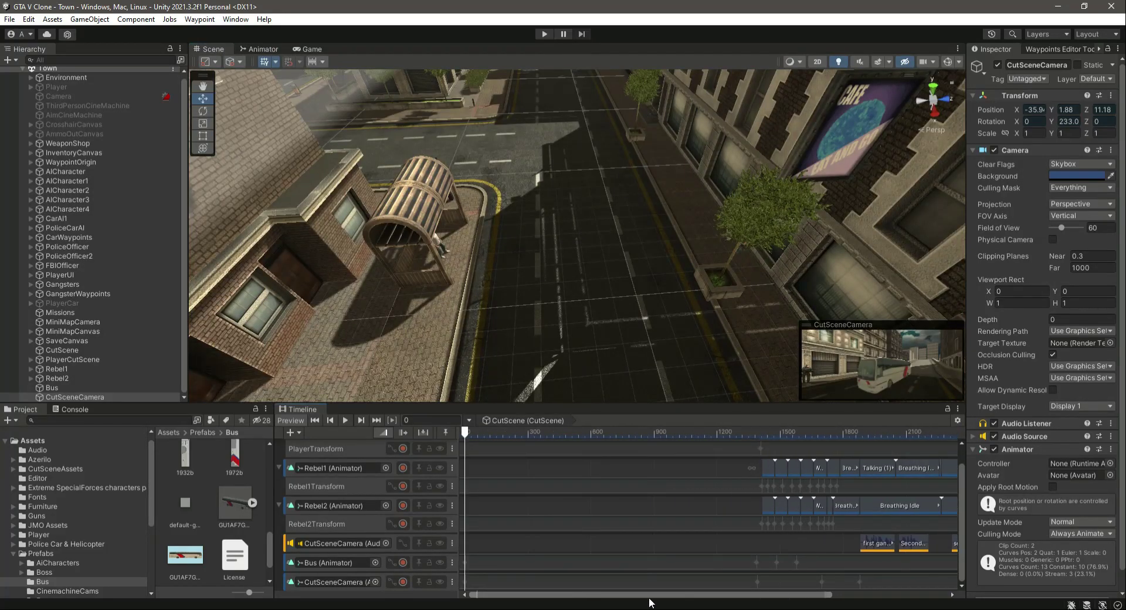
# Scrub through the camera's motion between frames 1118 and 1426, return to the start, and open the Game view.
pyautogui.click(490, 434)
pyautogui.moveTo(487, 434); pyautogui.dragTo(701, 444)
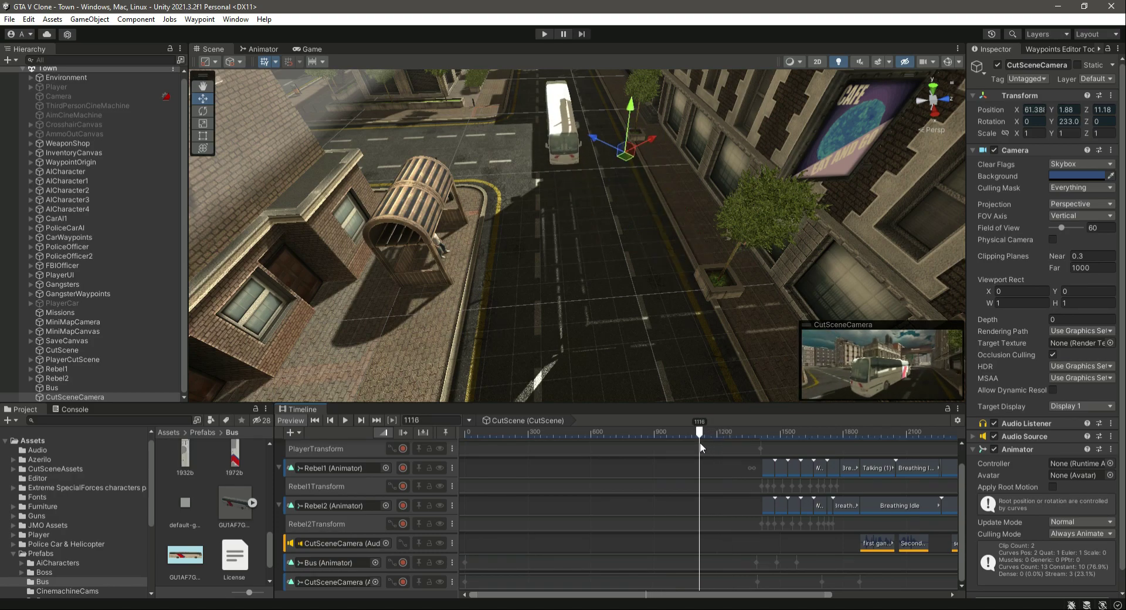
pyautogui.moveTo(700, 444); pyautogui.dragTo(765, 453)
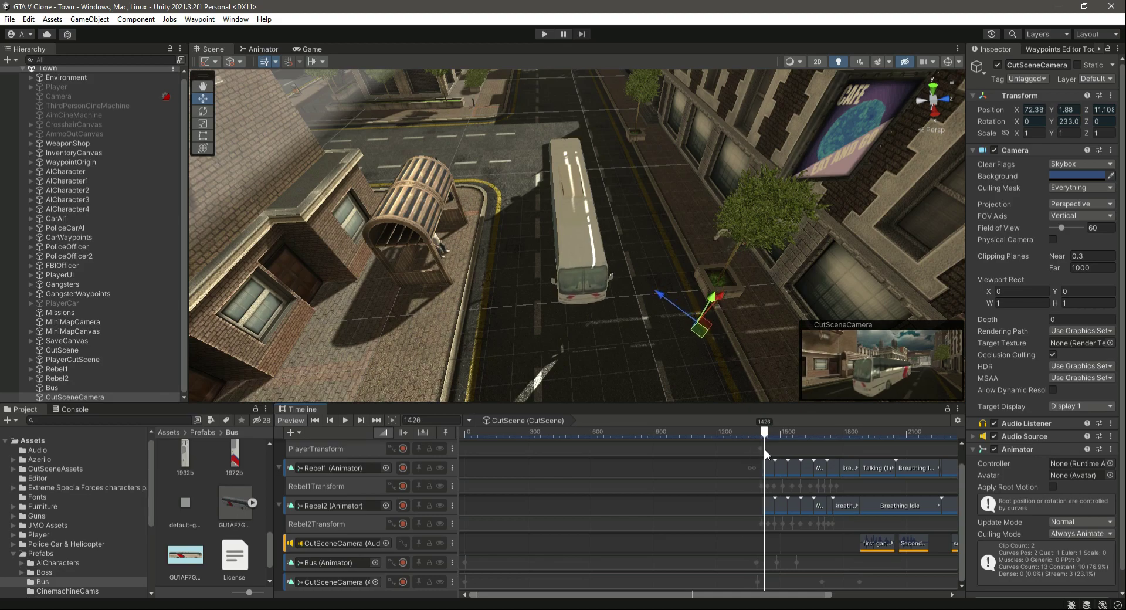
pyautogui.moveTo(765, 453); pyautogui.dragTo(441, 450)
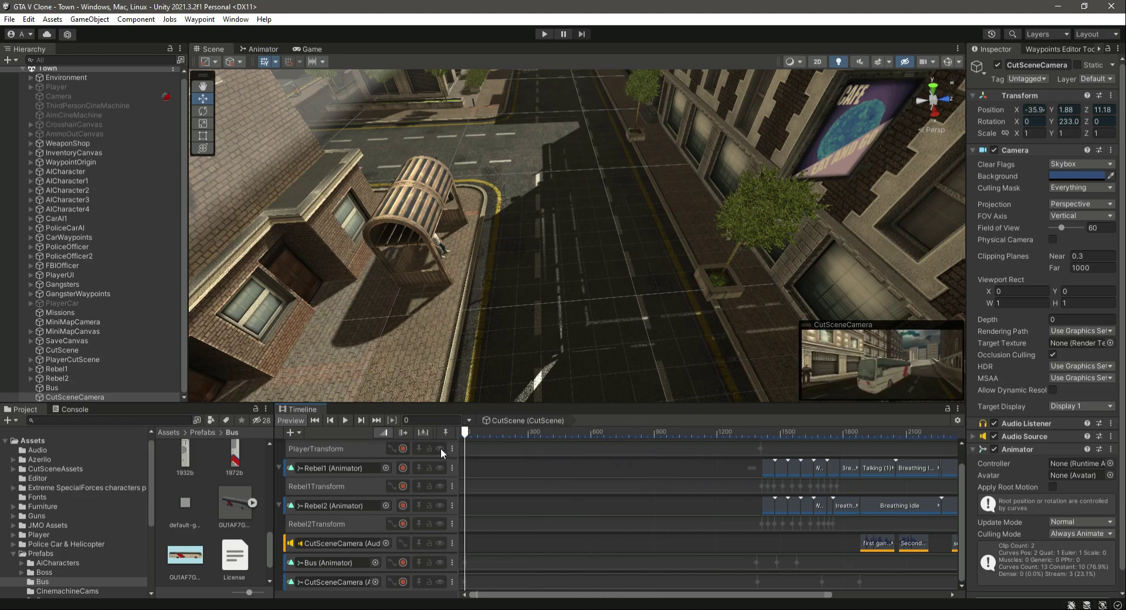
pyautogui.click(310, 49)
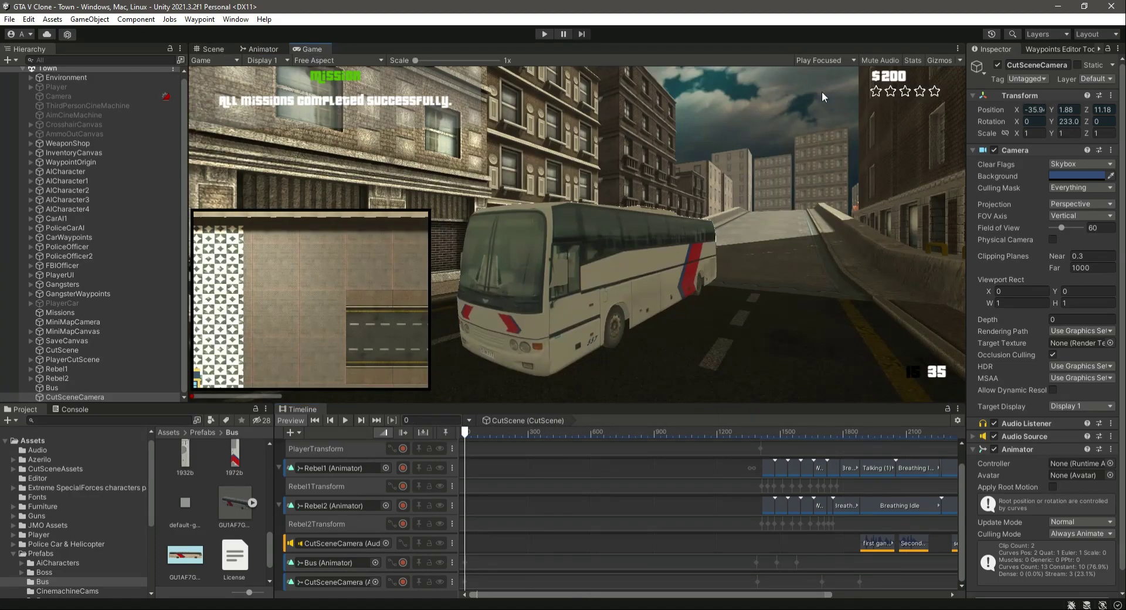